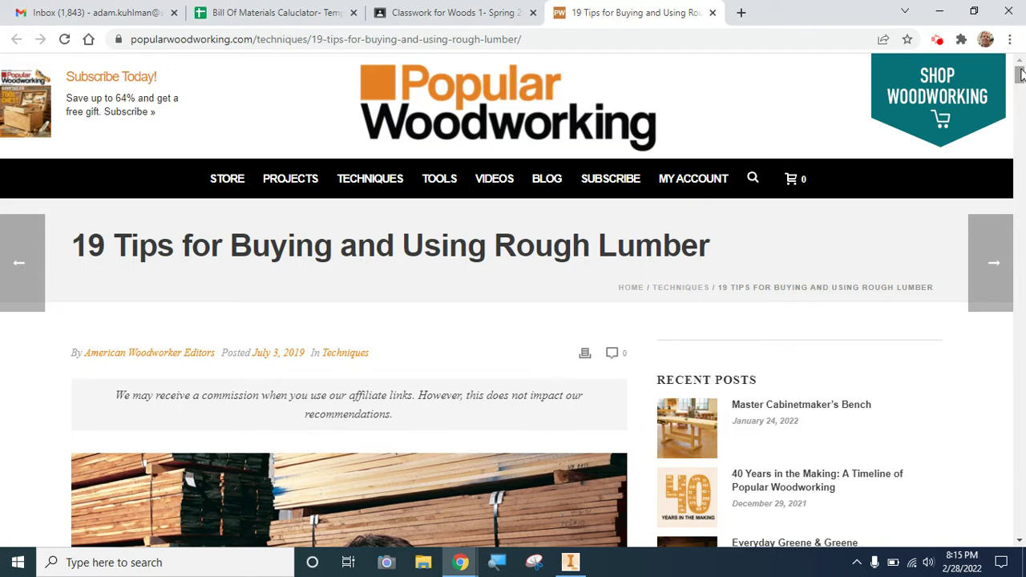
Review the board-foot formula in the article on buying and using rough lumber
{"action": "mouse_move", "coordinate": [1020, 74]}
{"action": "left_mouse_down"}
{"action": "mouse_move", "coordinate": [1020, 107]}
{"action": "mouse_move", "coordinate": [1019, 86]}
{"action": "left_mouse_up"}
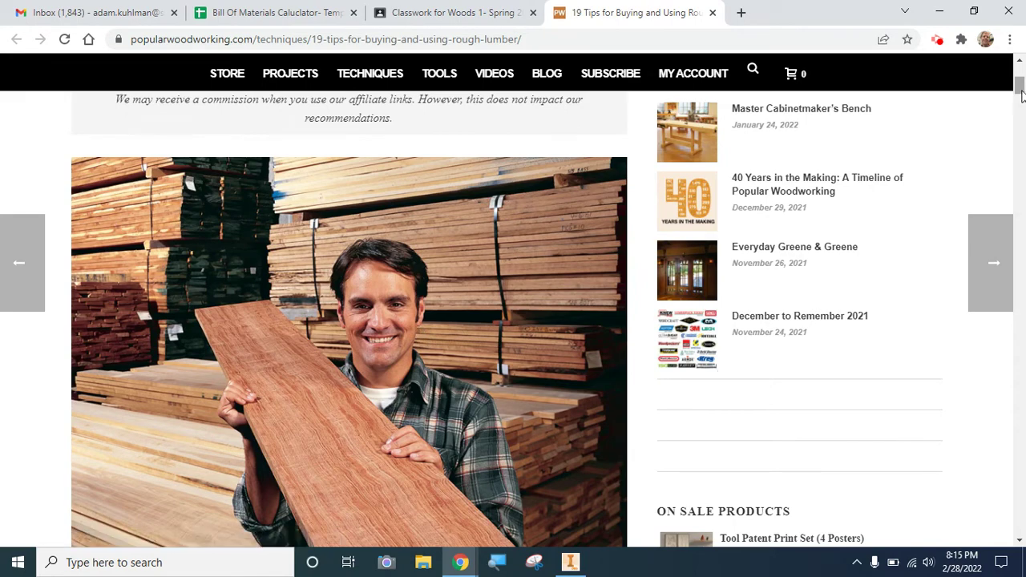
{"action": "left_click_drag", "start_coordinate": [1020, 88], "coordinate": [1020, 138]}
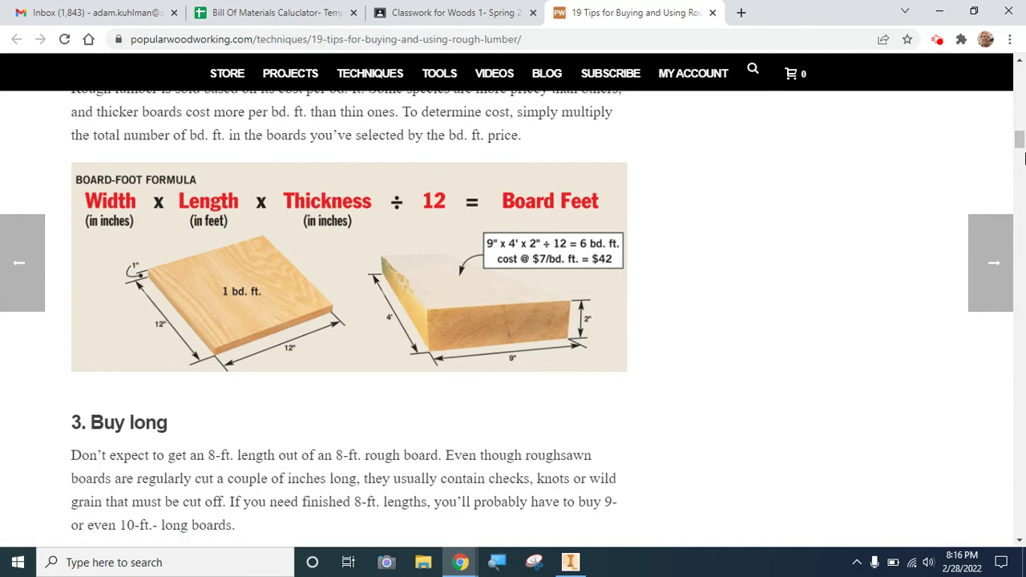
{"action": "left_click_drag", "start_coordinate": [1021, 149], "coordinate": [1020, 94]}
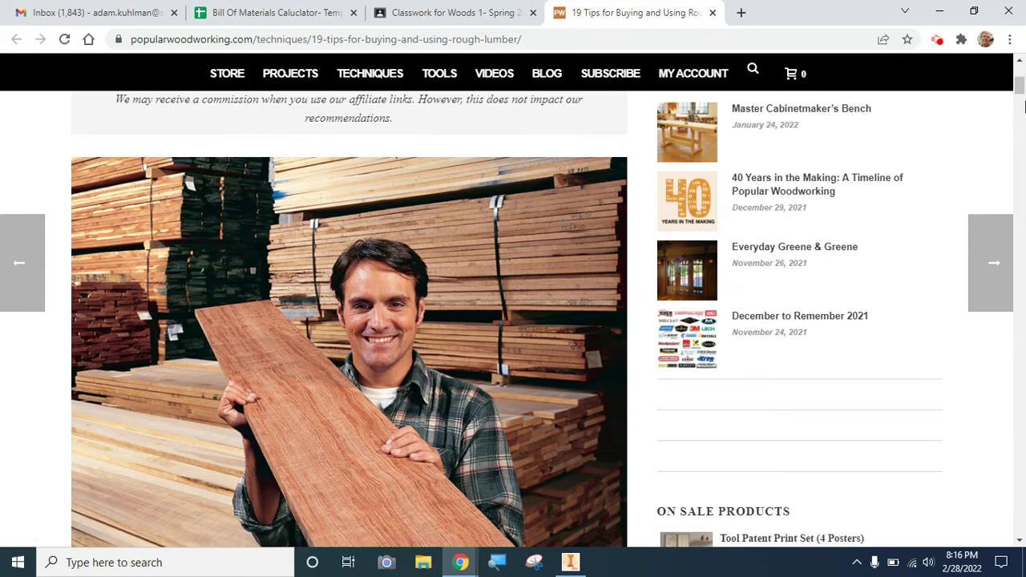
{"action": "left_click_drag", "start_coordinate": [1020, 88], "coordinate": [1019, 142]}
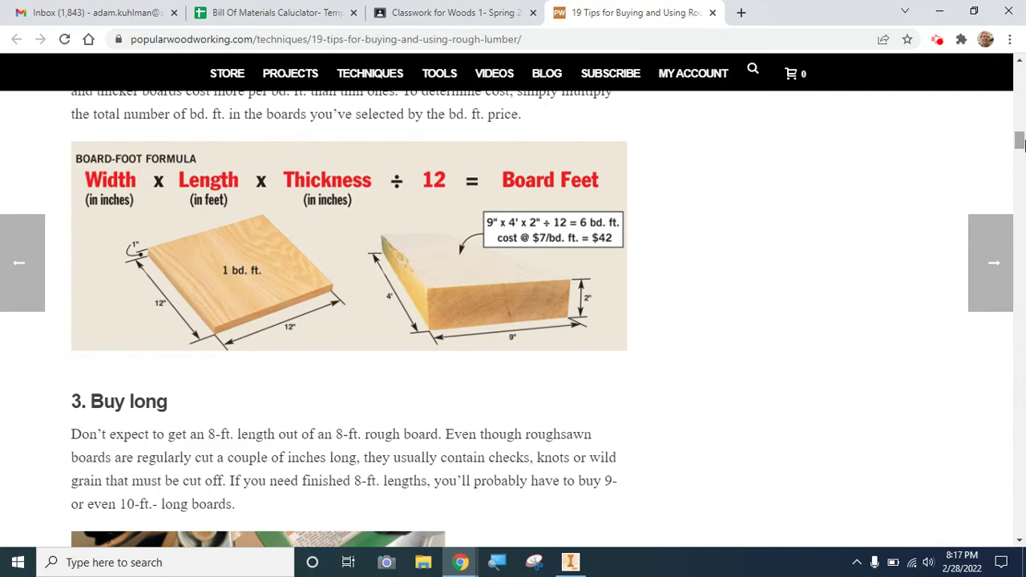
Switch to the Bill Of Materials template spreadsheet and undo all earlier edits until Sheet1 is empty
{"action": "left_click", "coordinate": [258, 8]}
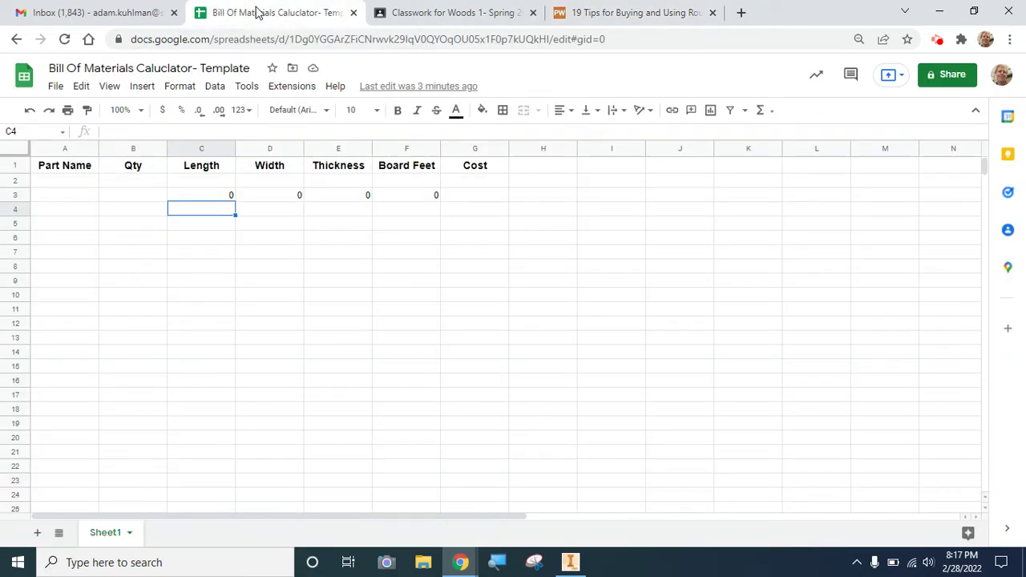
{"action": "left_click_drag", "start_coordinate": [479, 195], "coordinate": [338, 165]}
{"action": "left_click_drag", "start_coordinate": [263, 151], "coordinate": [64, 180]}
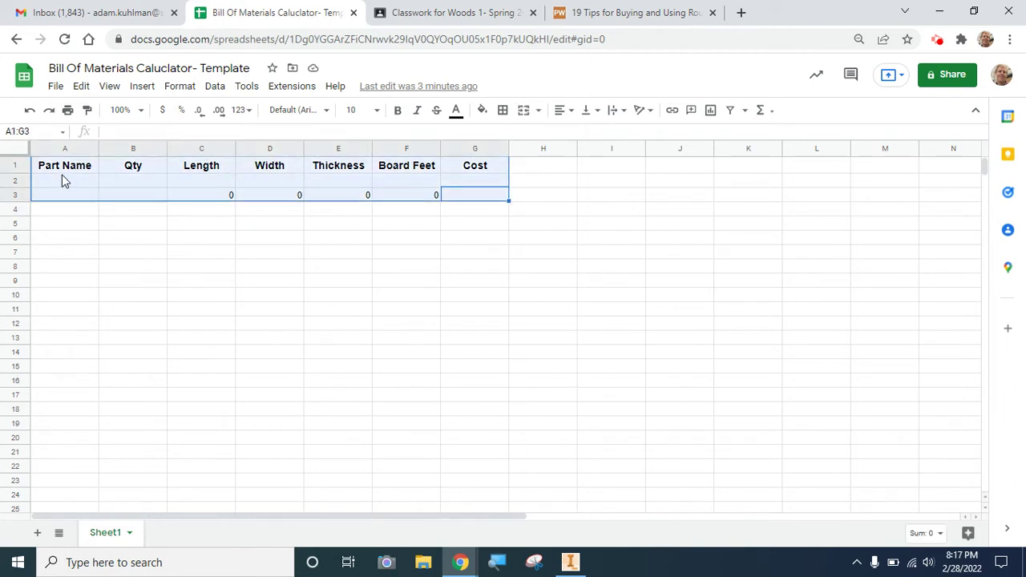
{"action": "key", "text": "ctrl+z"}
{"action": "key", "text": "ctrl+z"}
{"action": "key", "text": "ctrl+z"}
{"action": "key", "text": "ctrl+z"}
{"action": "key", "text": "ctrl+z"}
{"action": "key", "text": "ctrl+z"}
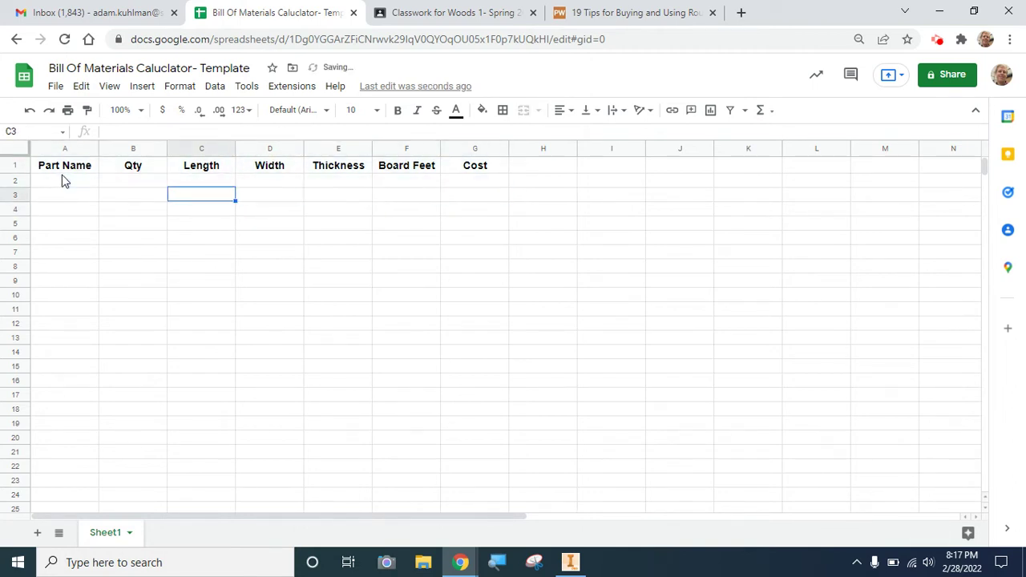
{"action": "key", "text": "ctrl+z"}
{"action": "key", "text": "ctrl+z"}
{"action": "key", "text": "ctrl+z"}
{"action": "key", "text": "ctrl+z"}
{"action": "key", "text": "ctrl+z"}
{"action": "key", "text": "ctrl+z"}
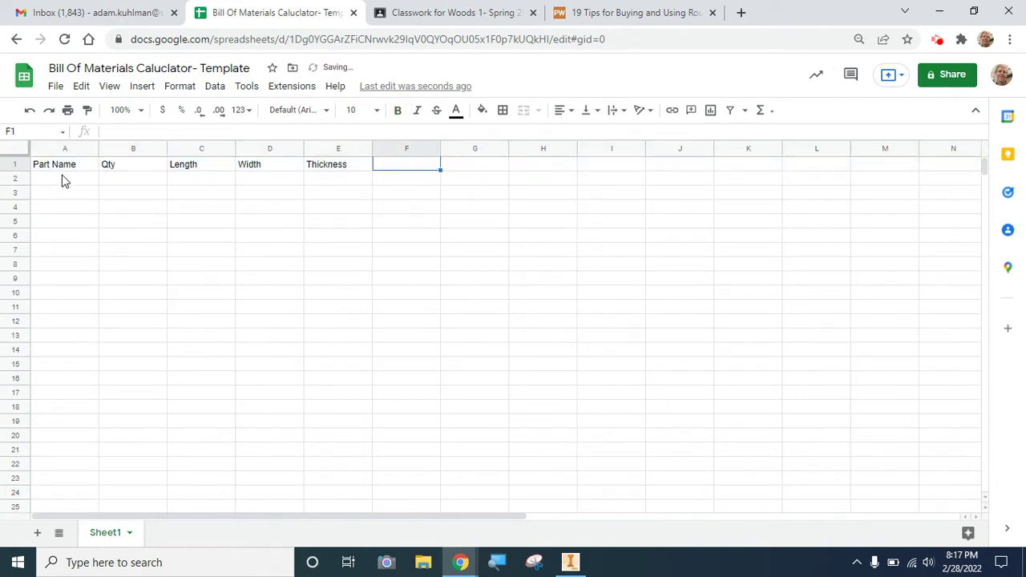
{"action": "key", "text": "ctrl+z"}
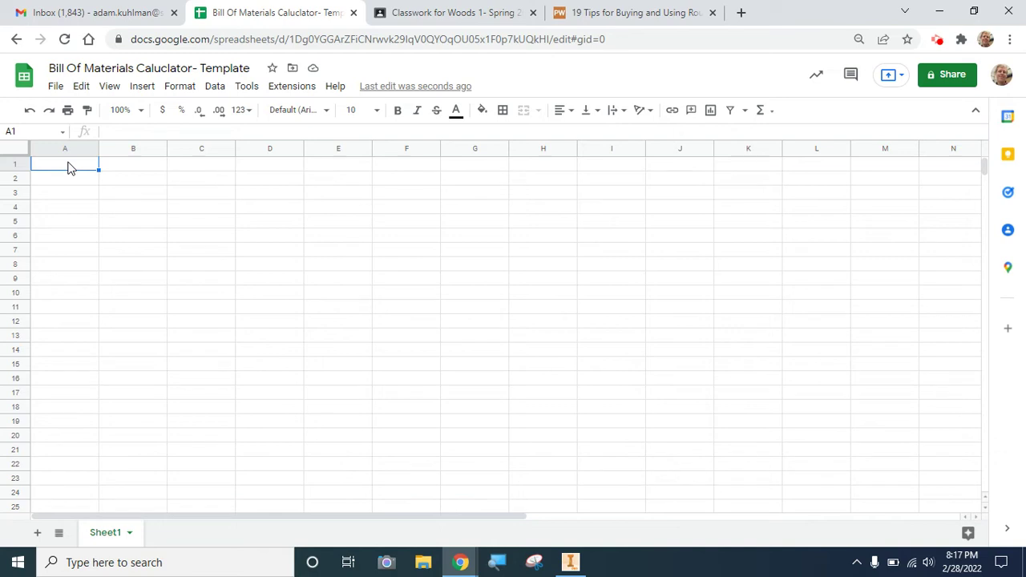
Enter the column headers "Part Name" in A1 and "Qty" in B1
{"action": "type", "text": "Part"}
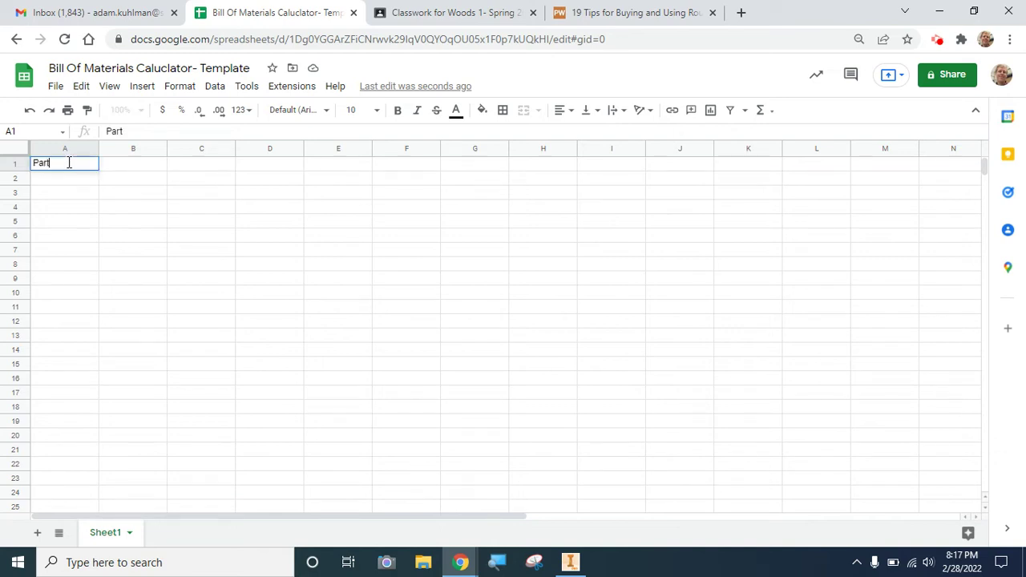
{"action": "type", "text": " Name"}
{"action": "key", "text": "Tab"}
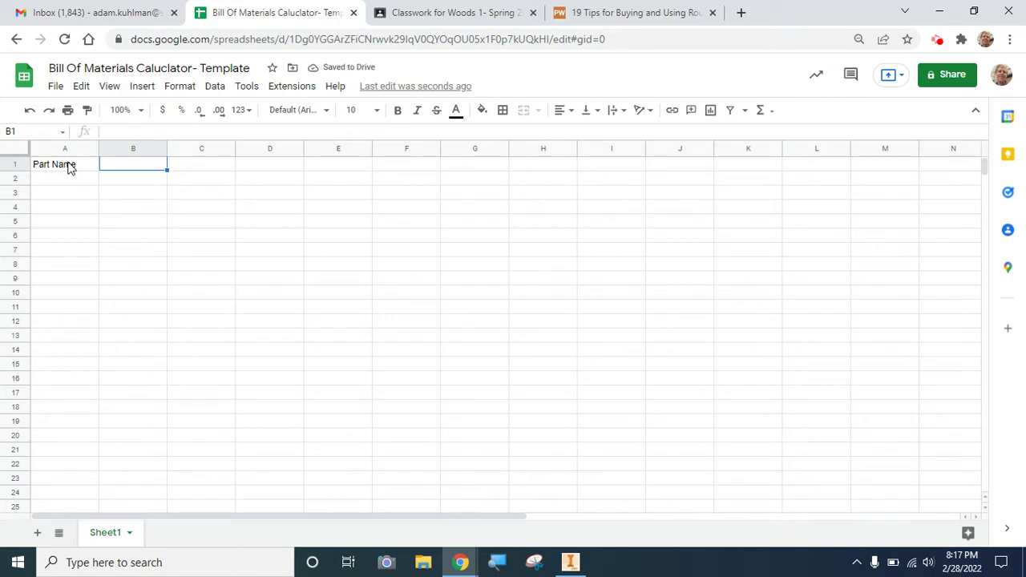
{"action": "type", "text": "Qty"}
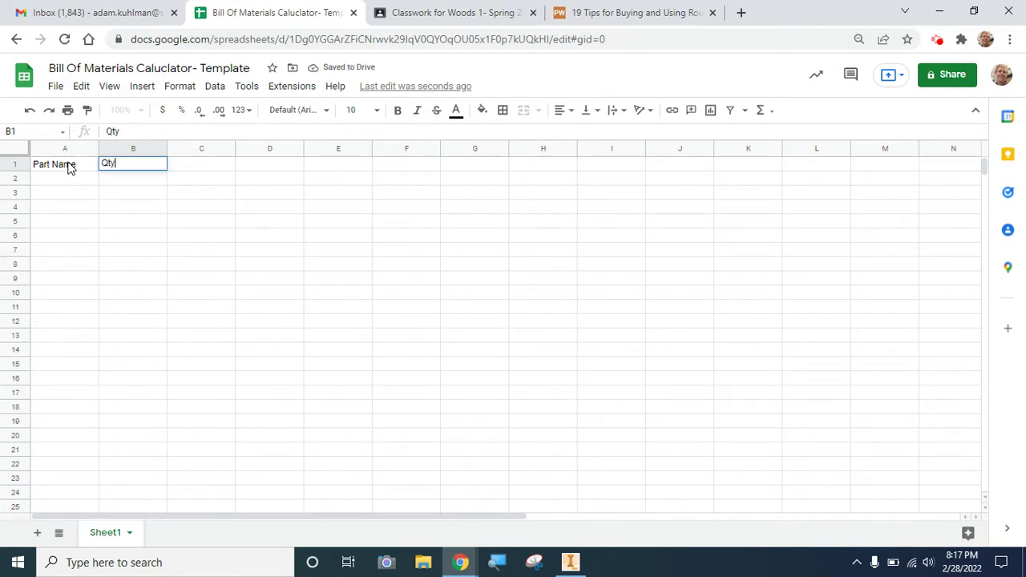
{"action": "key", "text": "Tab"}
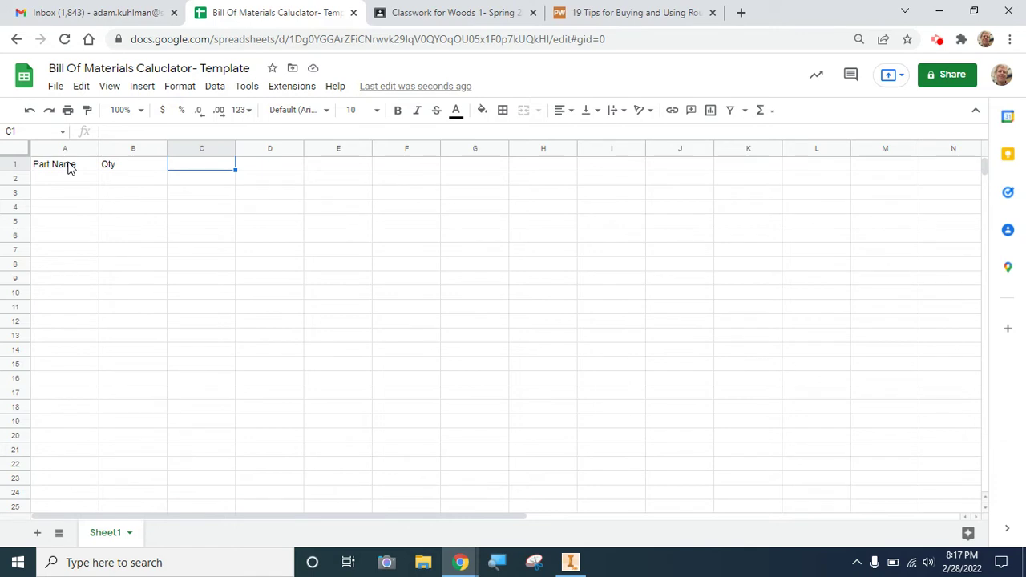
Check the article's board-foot formula for the needed dimensions and enter the headers "Length" in C1 and "Width" in D1
{"action": "left_click", "coordinate": [621, 12]}
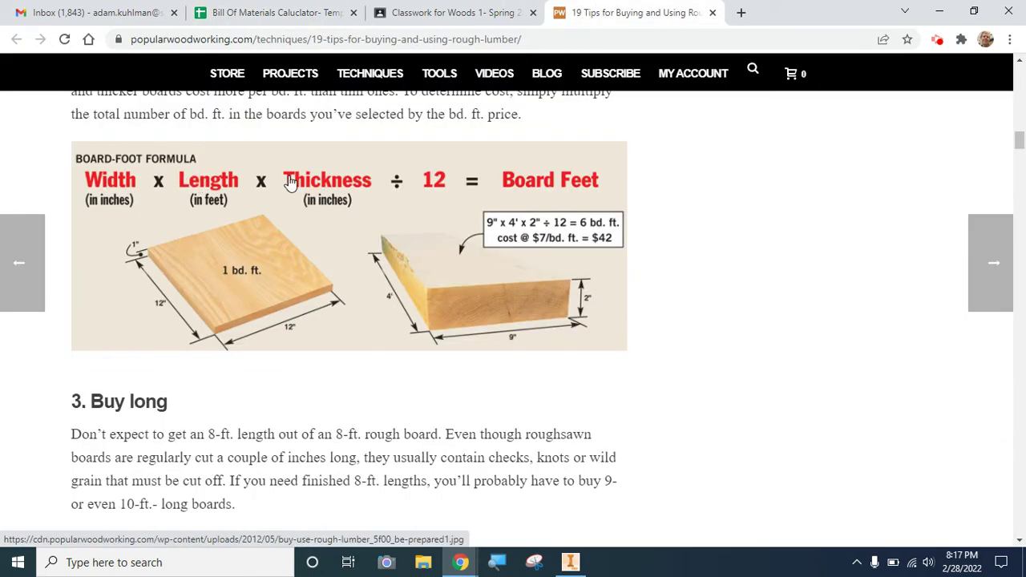
{"action": "left_click", "coordinate": [282, 17]}
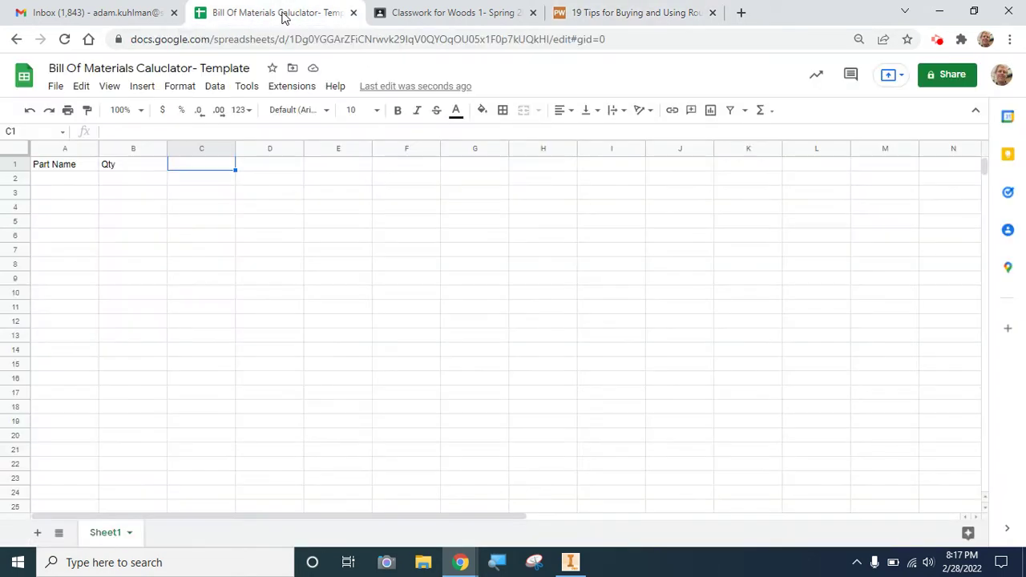
{"action": "type", "text": "Len"}
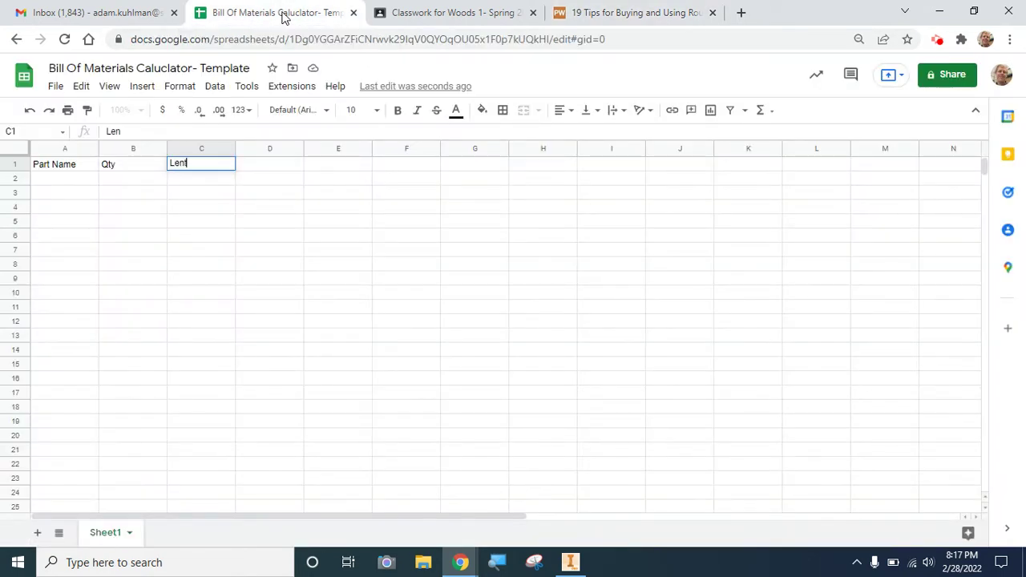
{"action": "type", "text": "gt"}
{"action": "key", "text": "BackSpace"}
{"action": "type", "text": "gth"}
{"action": "key", "text": "Tab"}
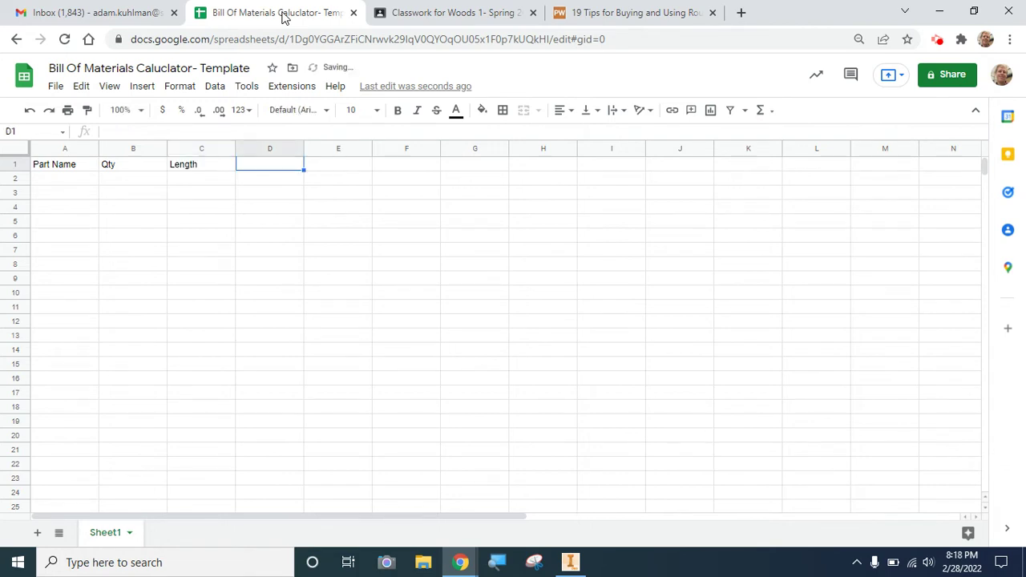
{"action": "type", "text": "Wid"}
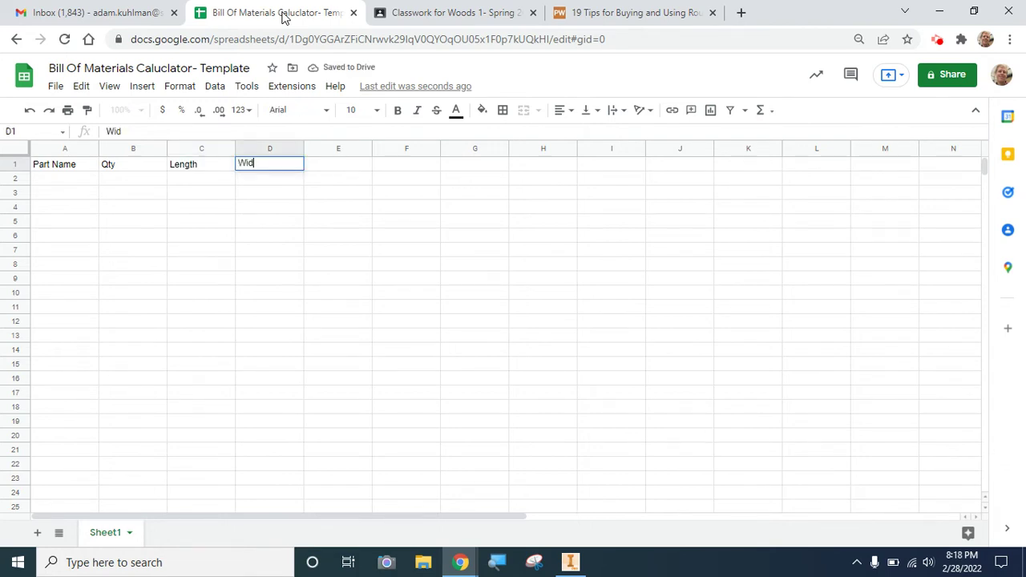
{"action": "type", "text": "th"}
{"action": "key", "text": "Tab"}
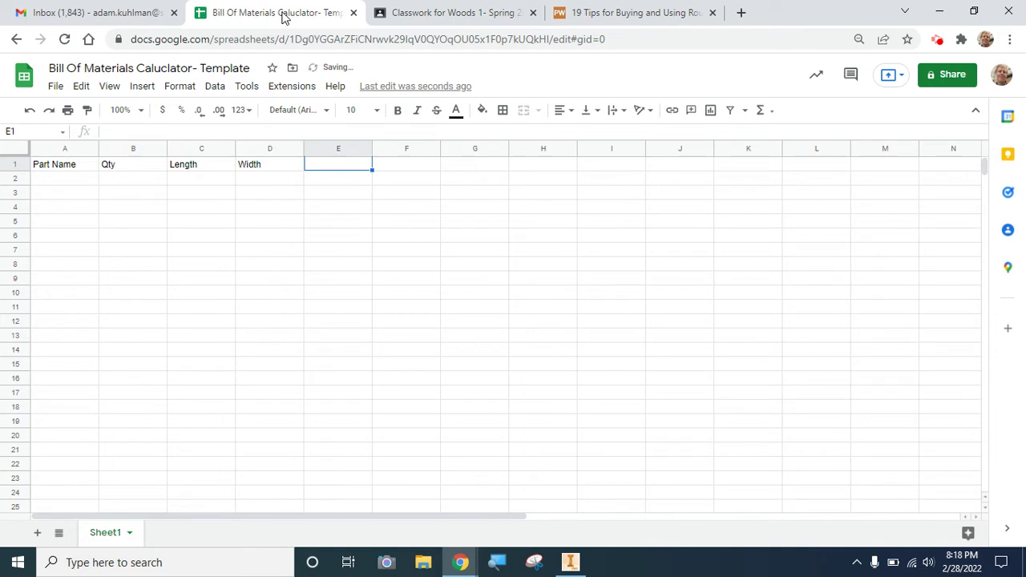
Enter the column header "Thickness" in E1
{"action": "type", "text": "& Thic"}
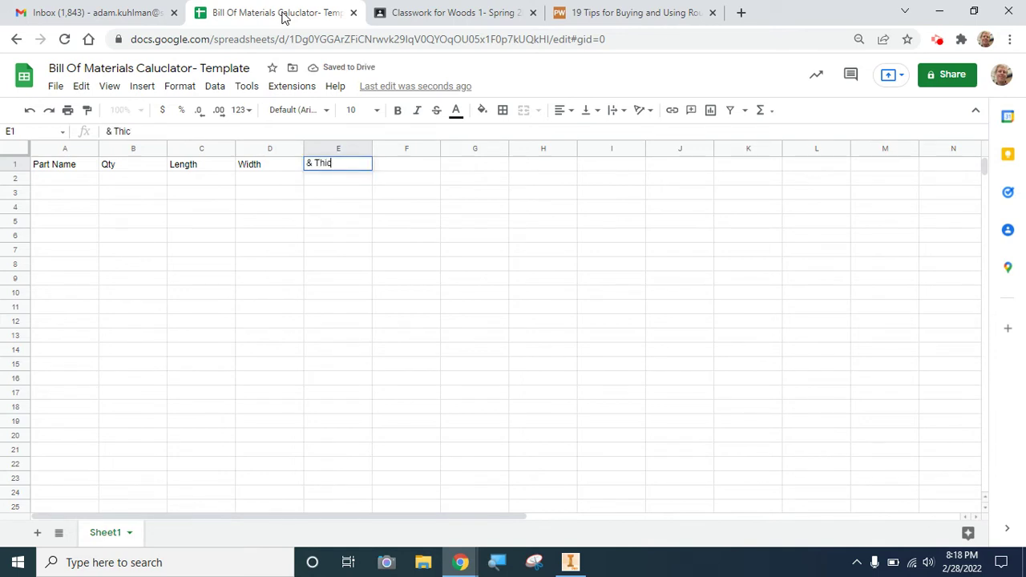
{"action": "key", "text": "BackSpace"}
{"action": "key", "text": "BackSpace"}
{"action": "key", "text": "BackSpace"}
{"action": "key", "text": "BackSpace"}
{"action": "key", "text": "BackSpace"}
{"action": "key", "text": "BackSpace"}
{"action": "type", "text": "Thick"}
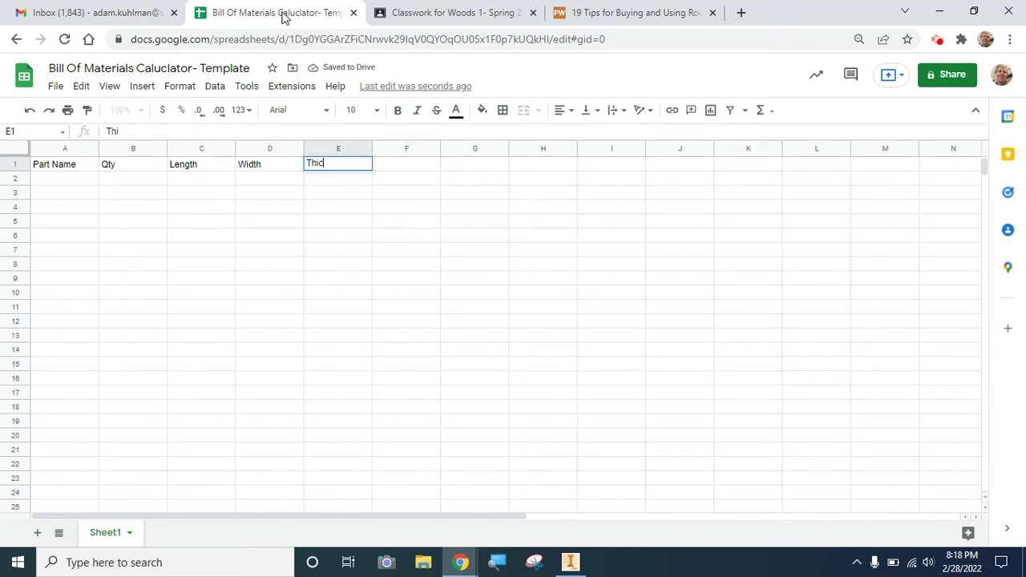
{"action": "key", "text": "BackSpace"}
{"action": "type", "text": "kness"}
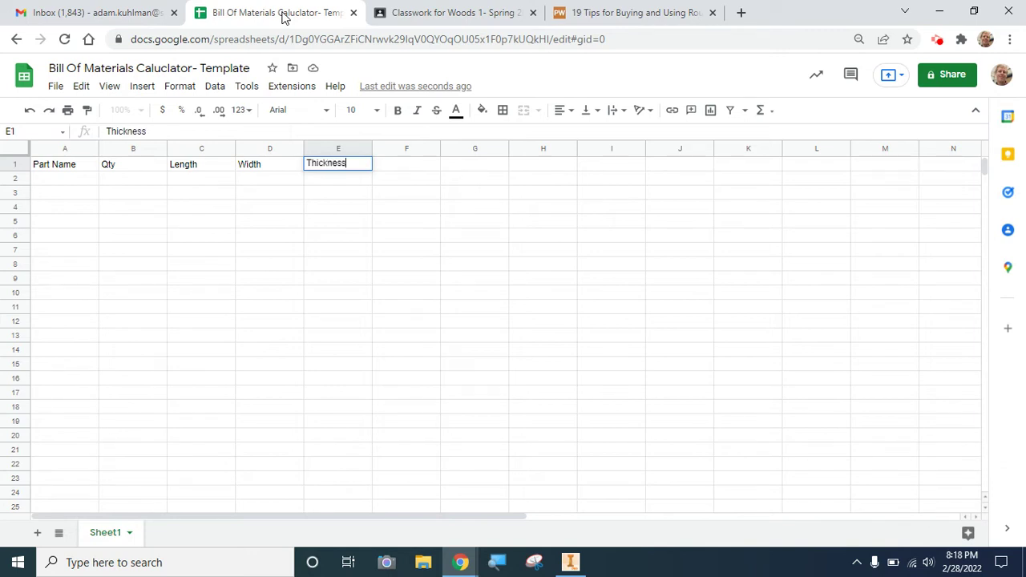
{"action": "key", "text": "Tab"}
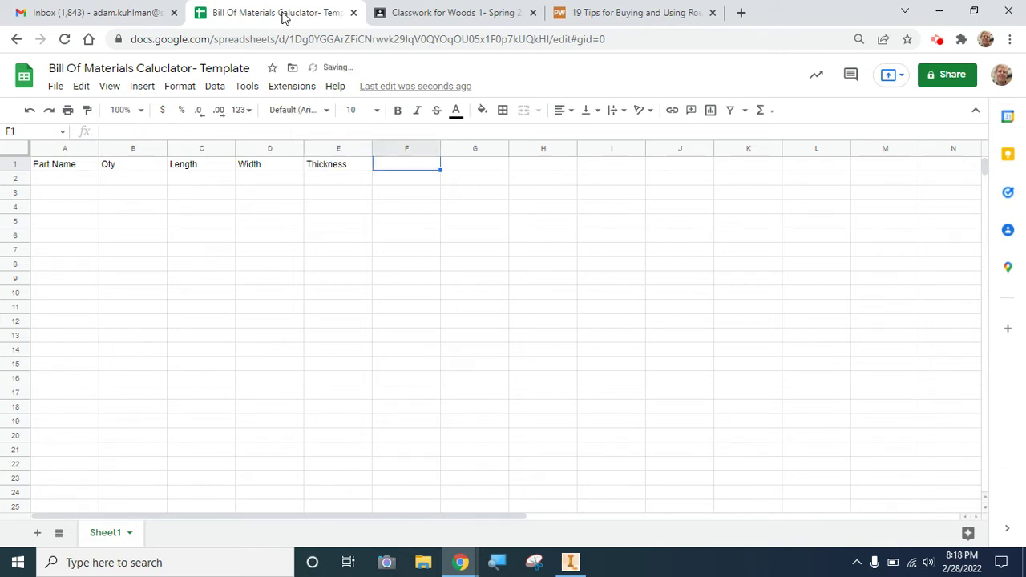
Enter the column headers "Board Feet" in F1 and "Cost" in G1
{"action": "type", "text": "Boart"}
{"action": "key", "text": "BackSpace"}
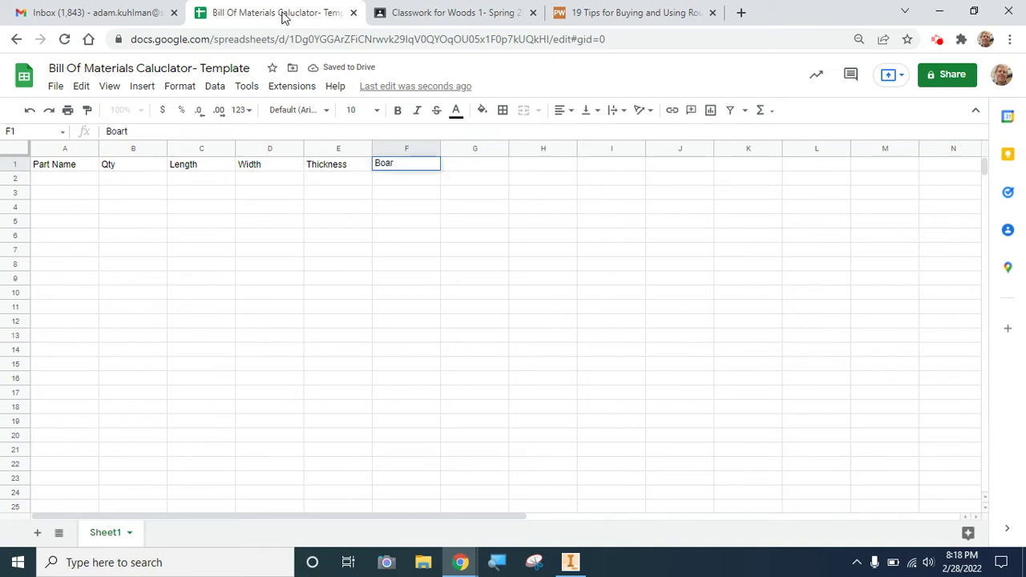
{"action": "type", "text": "d Fo"}
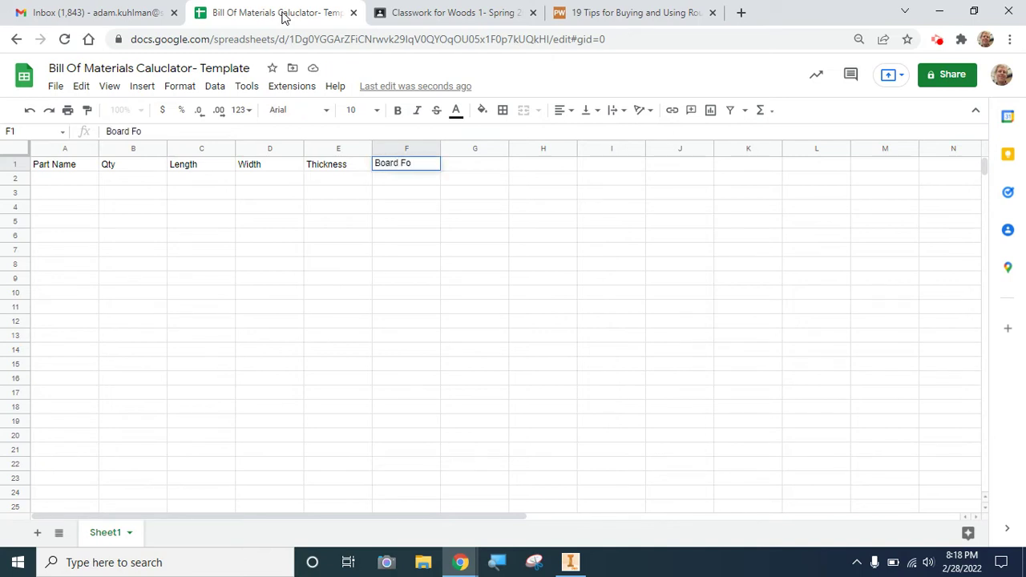
{"action": "key", "text": "BackSpace"}
{"action": "type", "text": "eet"}
{"action": "key", "text": "Tab"}
{"action": "type", "text": "Coa"}
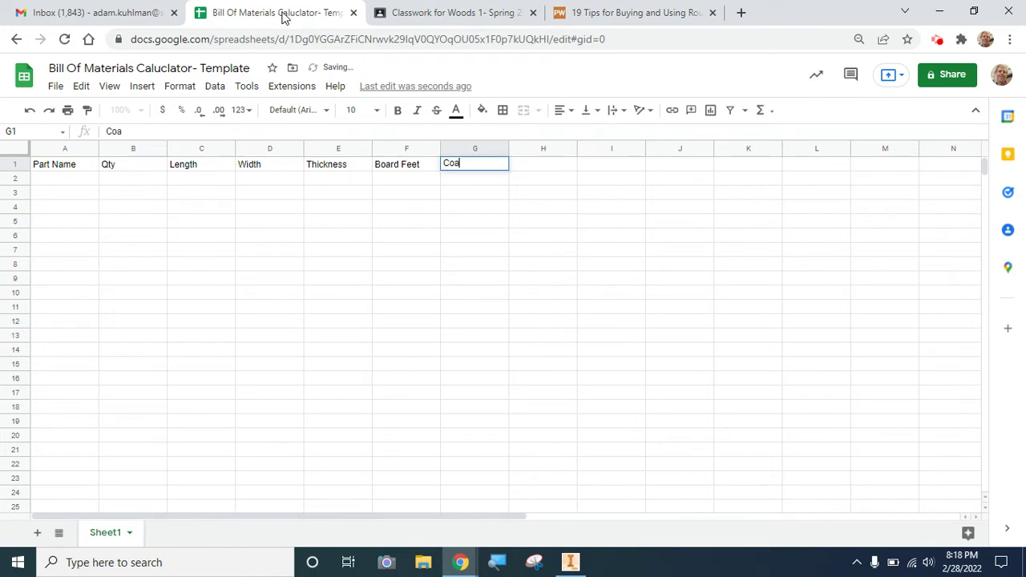
{"action": "type", "text": "s"}
{"action": "key", "text": "BackSpace"}
{"action": "key", "text": "BackSpace"}
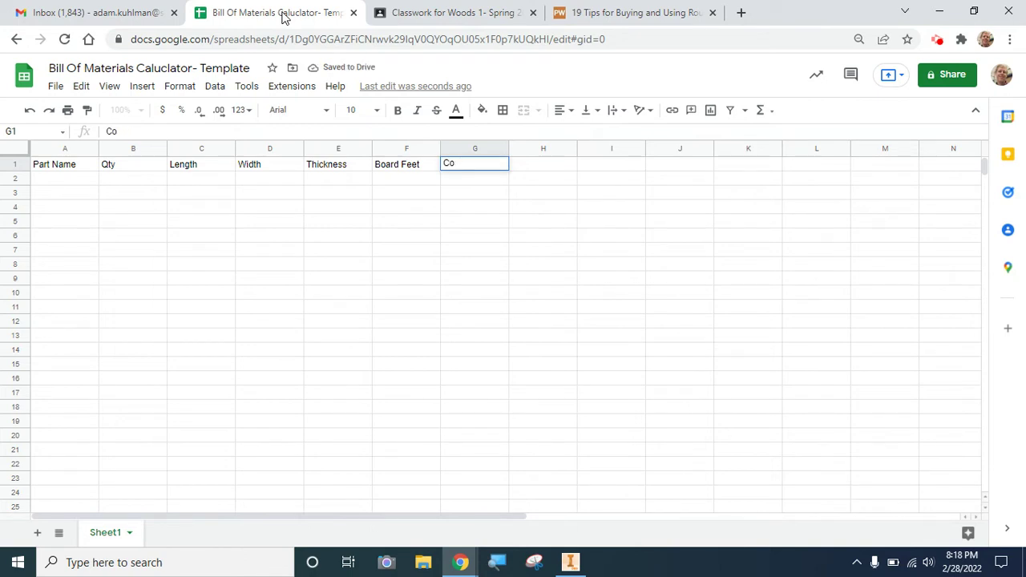
{"action": "type", "text": "st"}
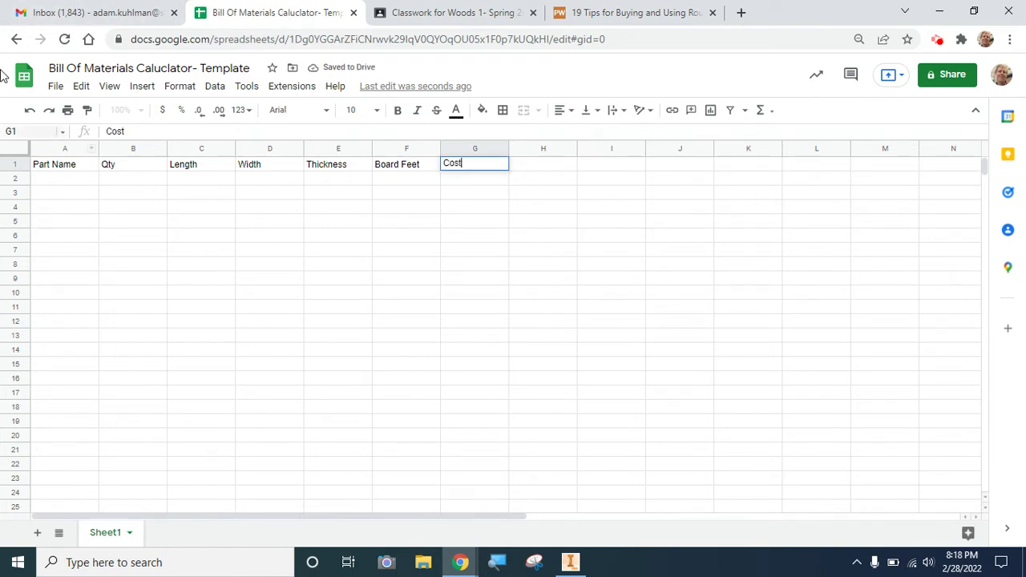
Format the whole header row 1 as centred, bold text with font size 14
{"action": "left_click", "coordinate": [18, 164]}
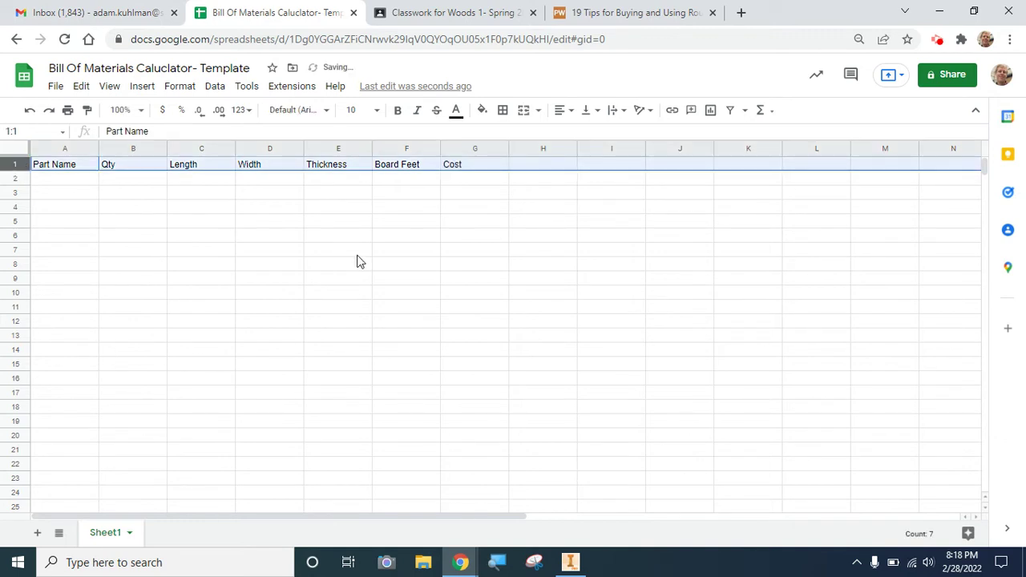
{"action": "left_click", "coordinate": [570, 116]}
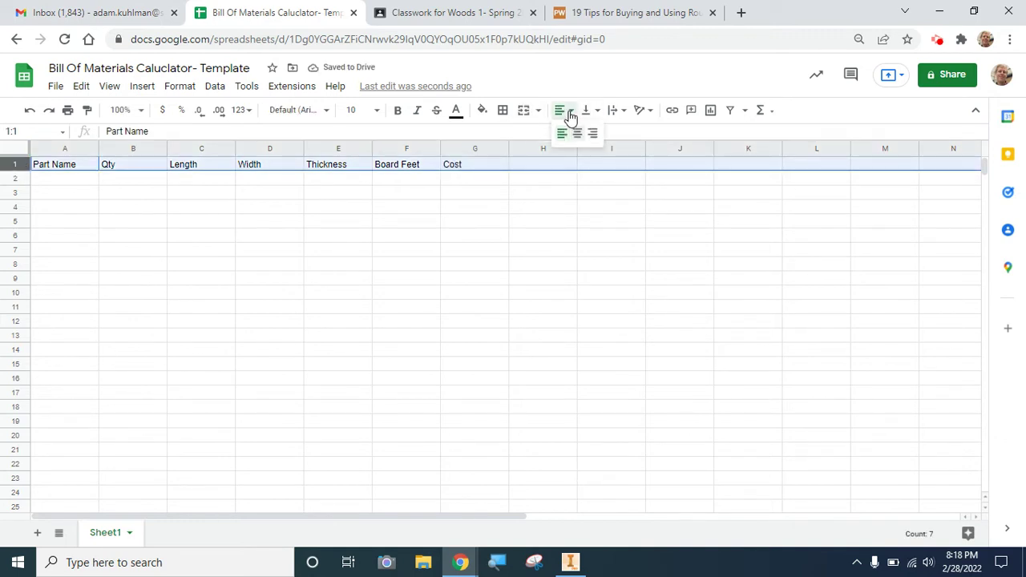
{"action": "left_click", "coordinate": [577, 133]}
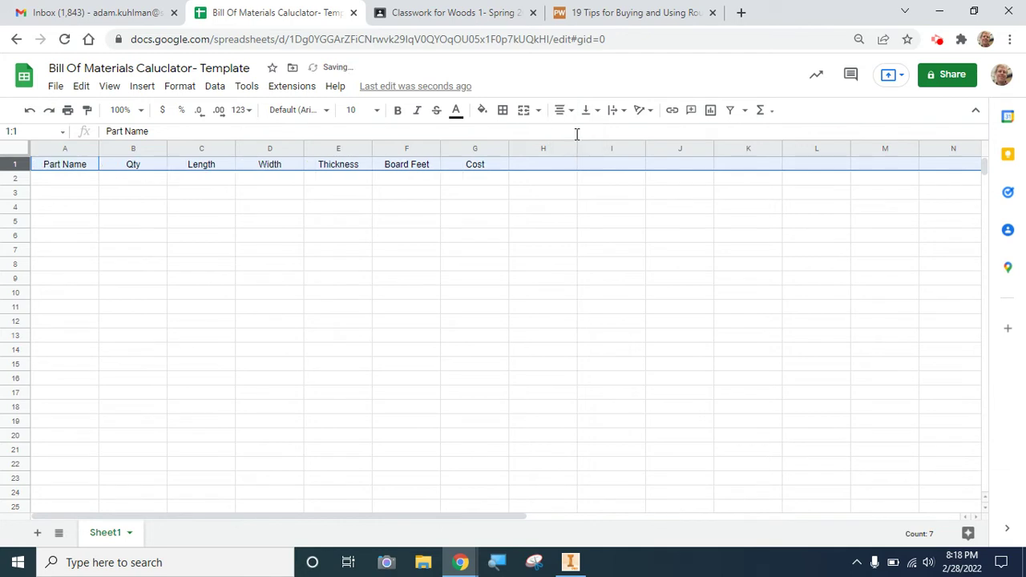
{"action": "left_click", "coordinate": [399, 112]}
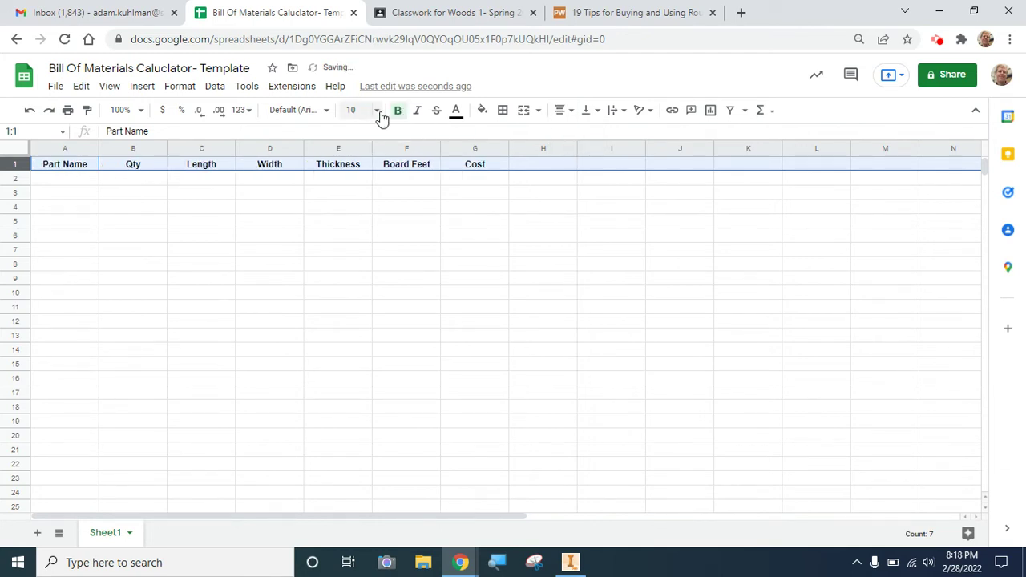
{"action": "left_click", "coordinate": [374, 112]}
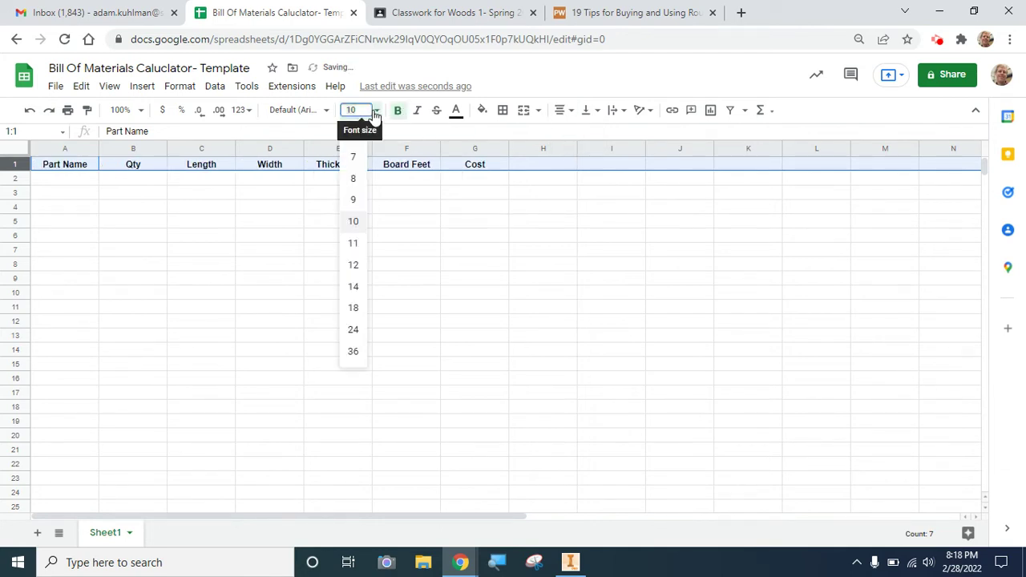
{"action": "left_click", "coordinate": [354, 287]}
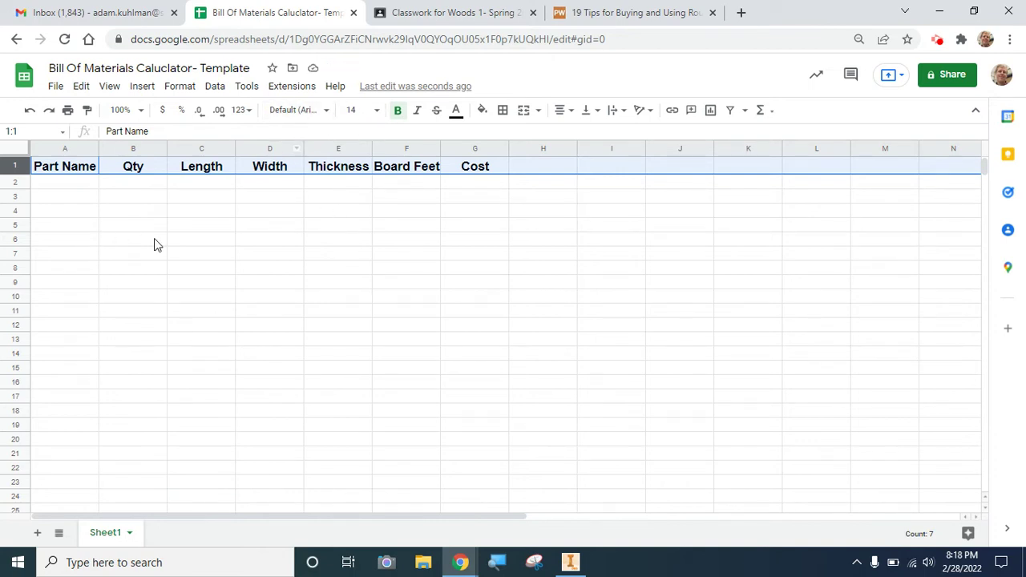
{"action": "left_click", "coordinate": [180, 199]}
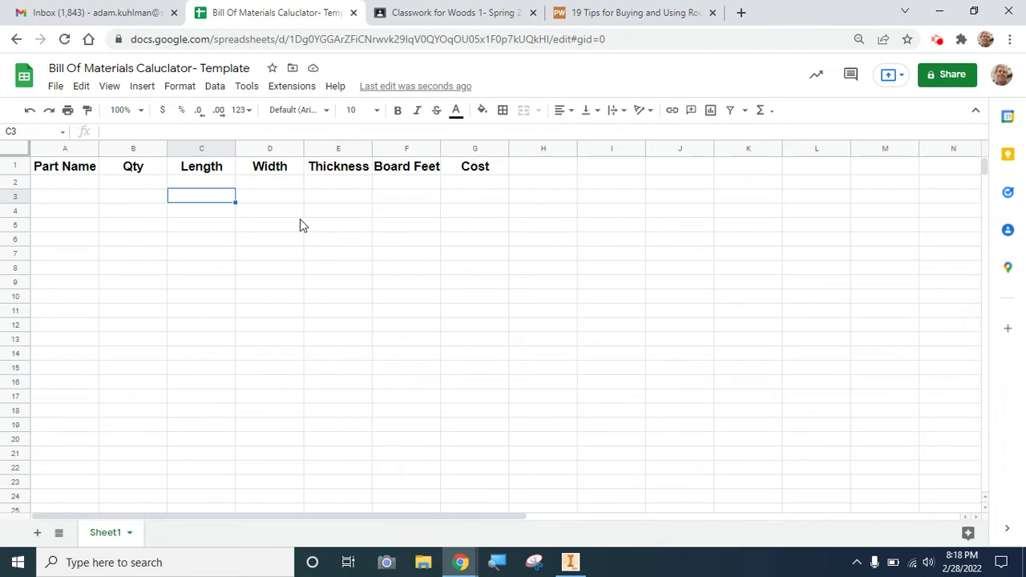
Enter 0 as the placeholder length, width and thickness in cells C3, D3 and E3
{"action": "type", "text": "0"}
{"action": "key", "text": "Tab"}
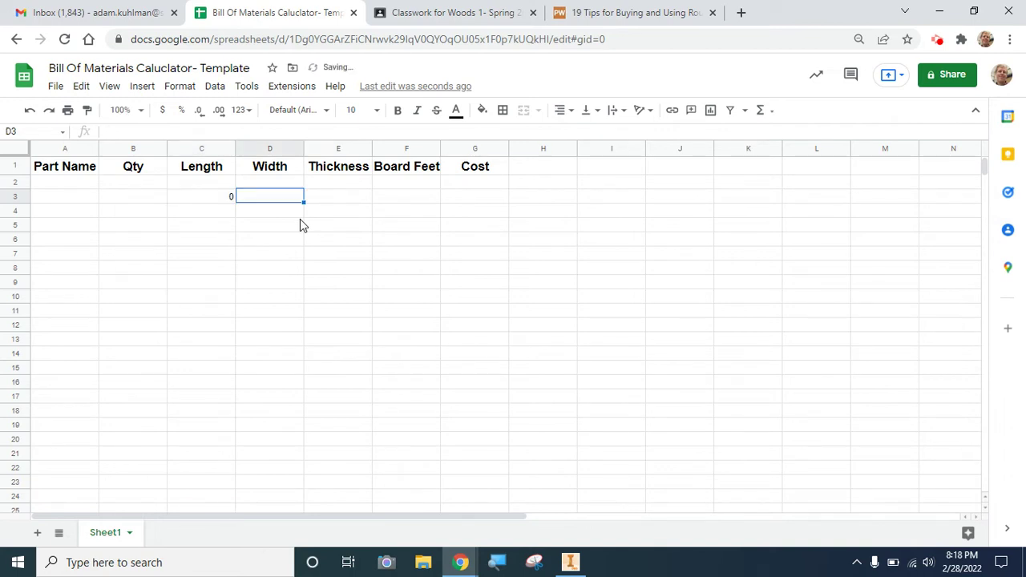
{"action": "type", "text": "0"}
{"action": "key", "text": "Tab"}
{"action": "type", "text": "0"}
{"action": "key", "text": "Tab"}
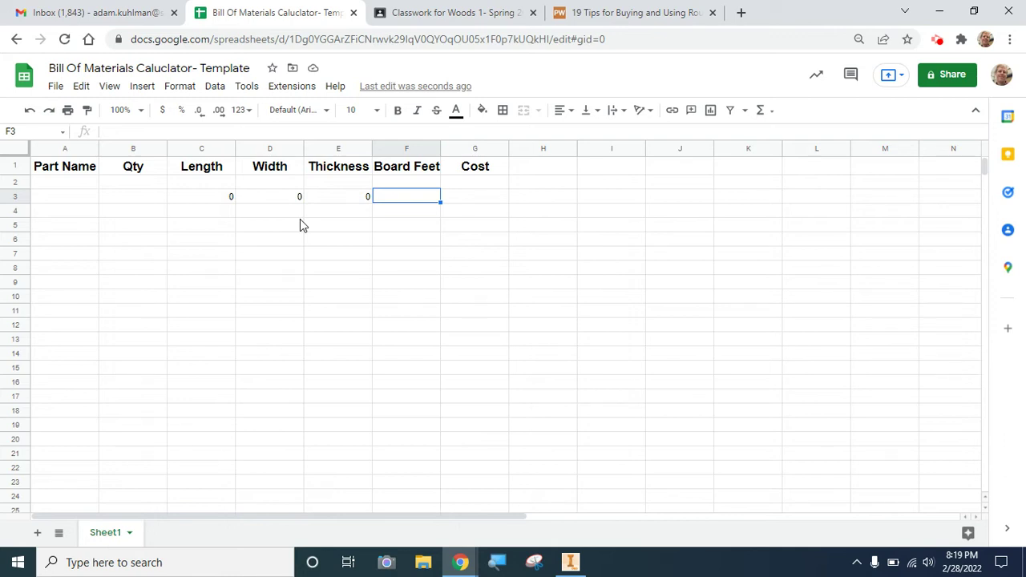
Write the board-feet formula =C3*D3*1/144 in F3, using a fixed thickness of 1 instead of the E3 reference
{"action": "type", "text": "="}
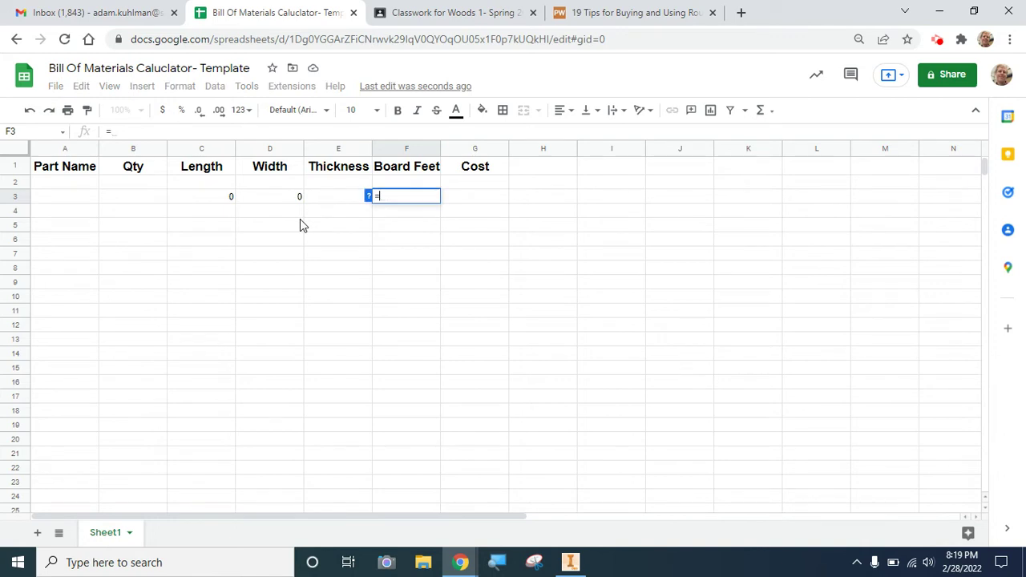
{"action": "left_click", "coordinate": [221, 205]}
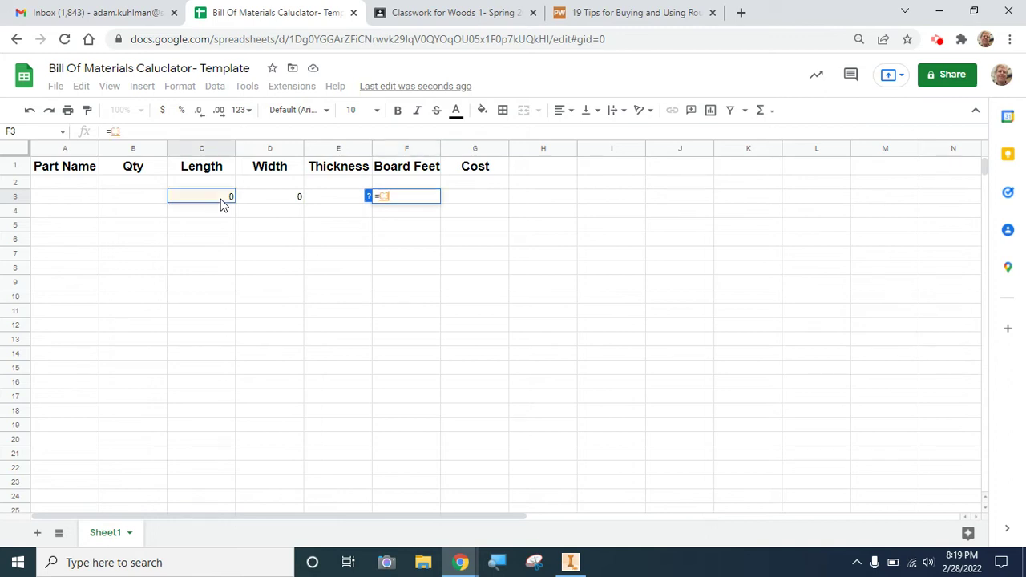
{"action": "type", "text": "*"}
{"action": "left_click", "coordinate": [267, 204]}
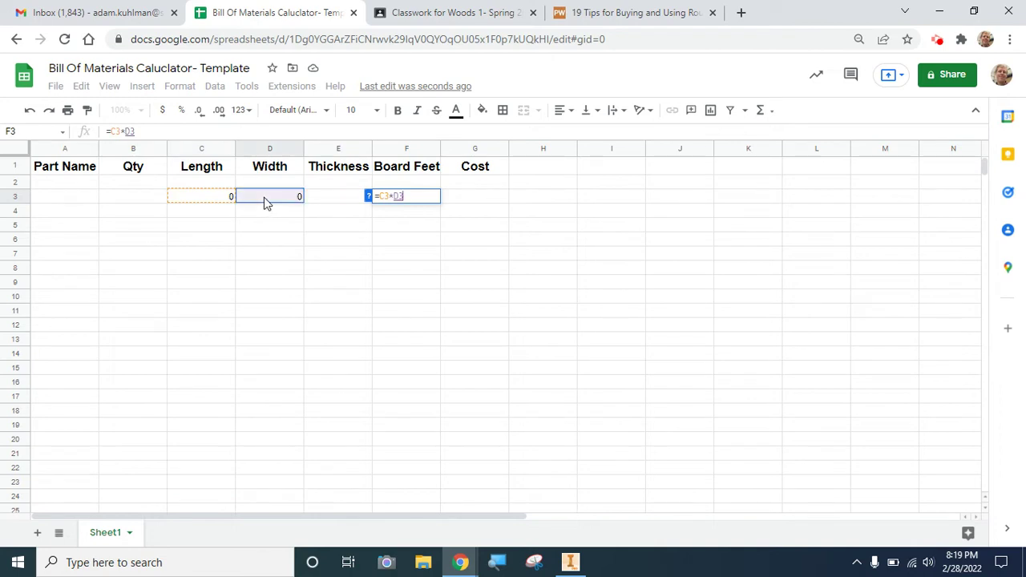
{"action": "type", "text": "*"}
{"action": "left_click", "coordinate": [338, 195]}
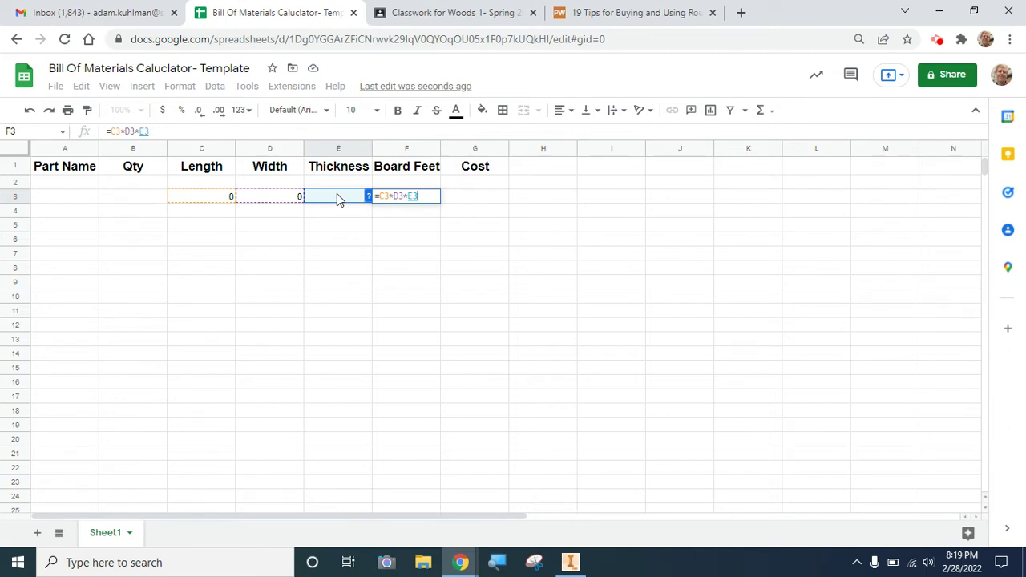
{"action": "type", "text": "/"}
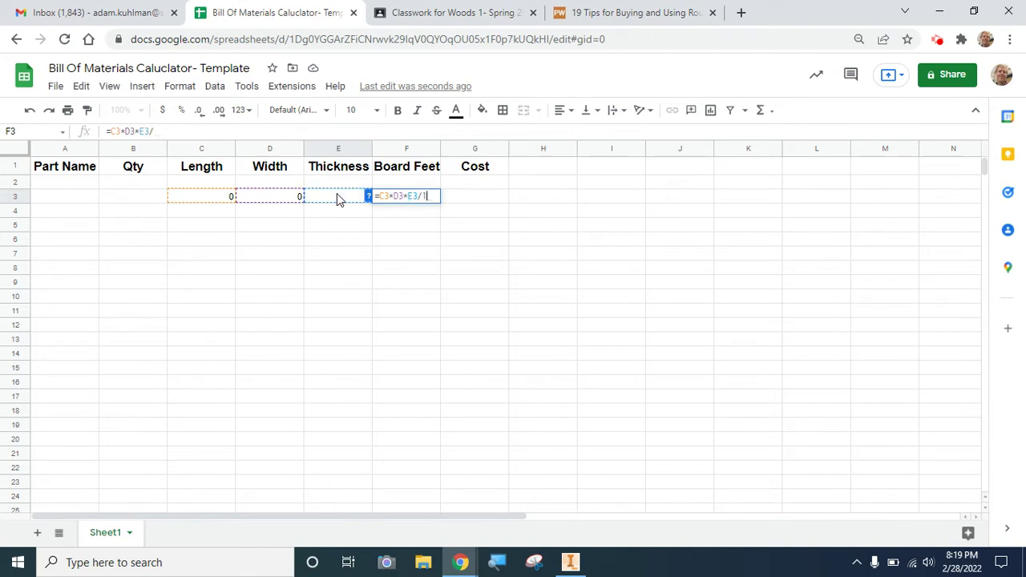
{"action": "type", "text": "144"}
{"action": "left_click_drag", "start_coordinate": [421, 195], "coordinate": [411, 196]}
{"action": "type", "text": "1"}
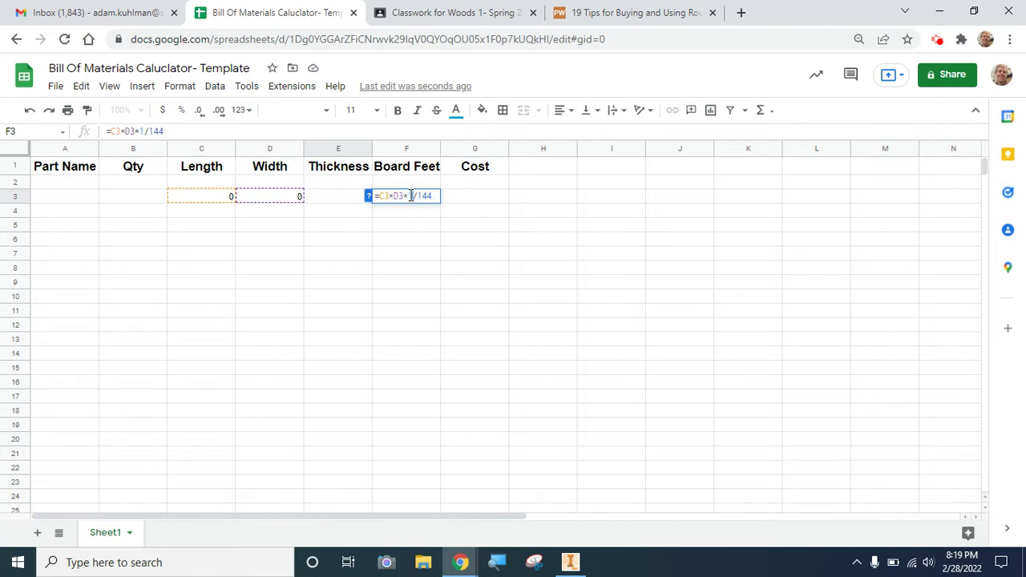
Review the article's board-foot diagram and rough lumber photo, and commit the board-feet formula in F3
{"action": "left_click", "coordinate": [583, 10]}
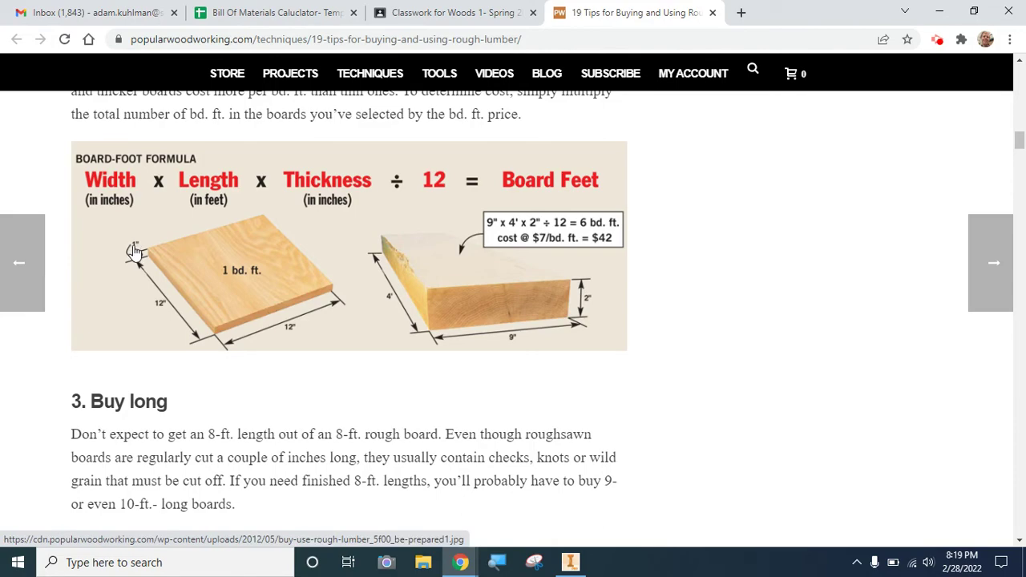
{"action": "left_click", "coordinate": [1023, 155]}
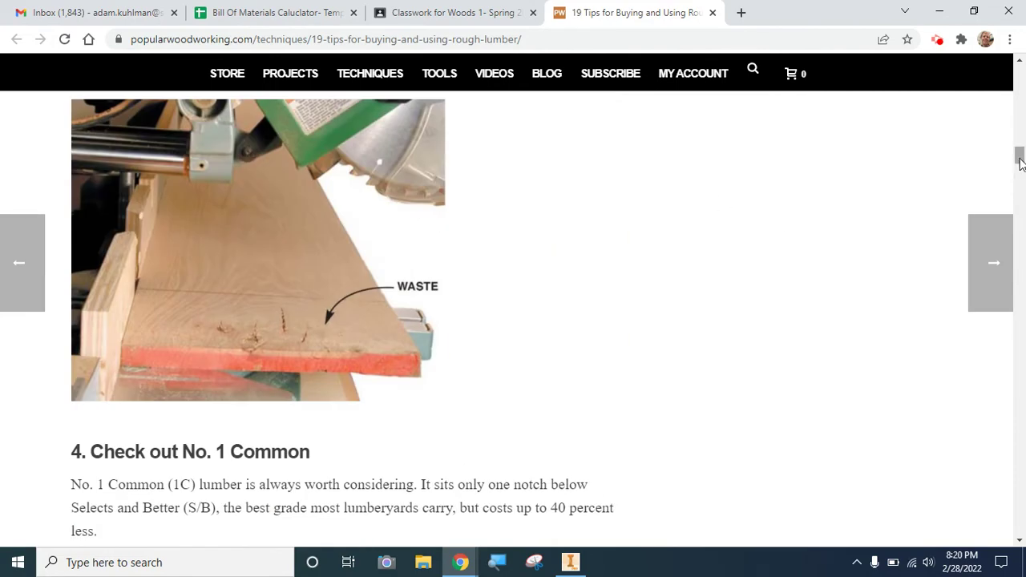
{"action": "left_click", "coordinate": [1018, 131]}
{"action": "left_click_drag", "start_coordinate": [1016, 130], "coordinate": [1015, 97]}
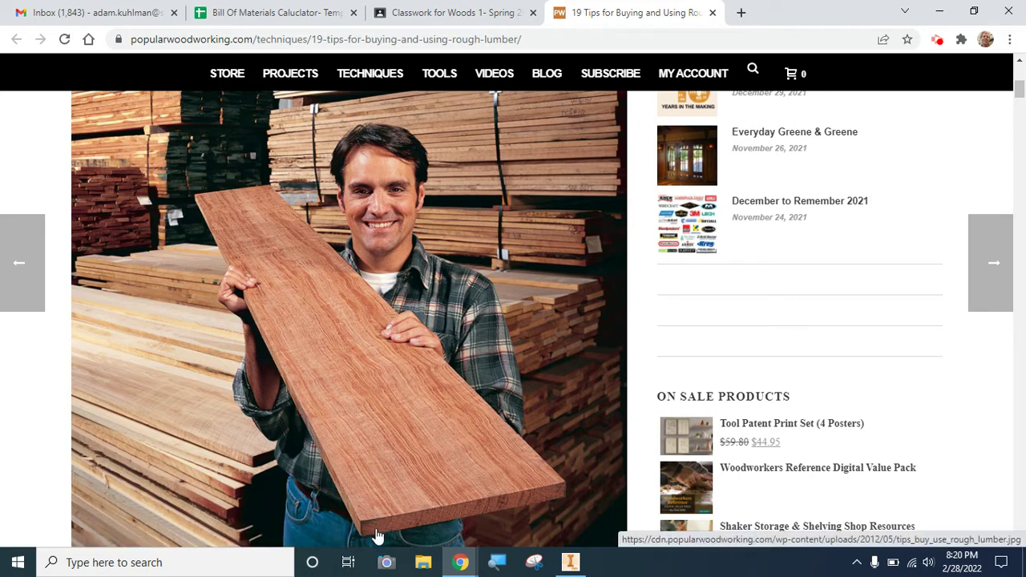
{"action": "left_click", "coordinate": [243, 19]}
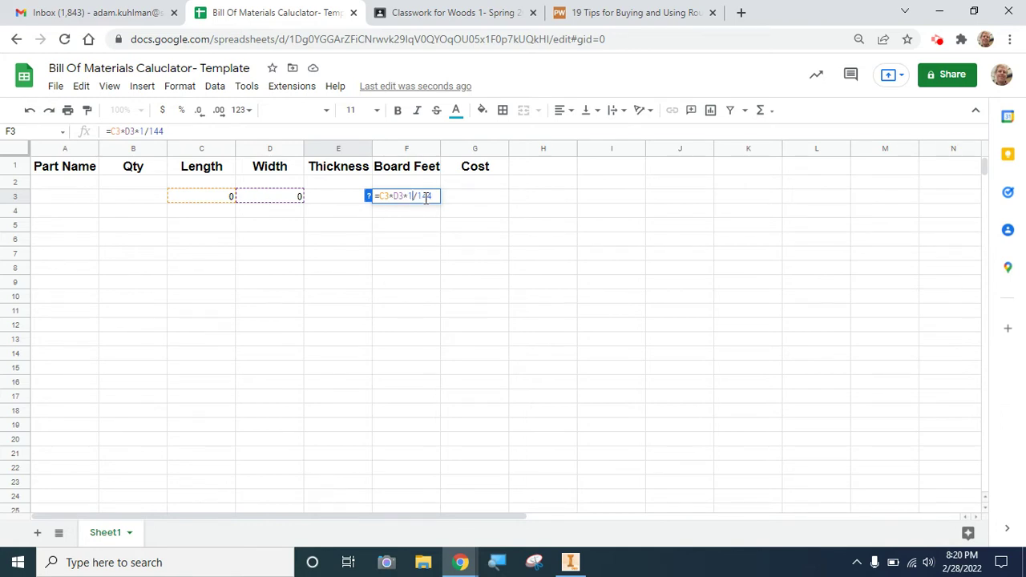
{"action": "key", "text": "Return"}
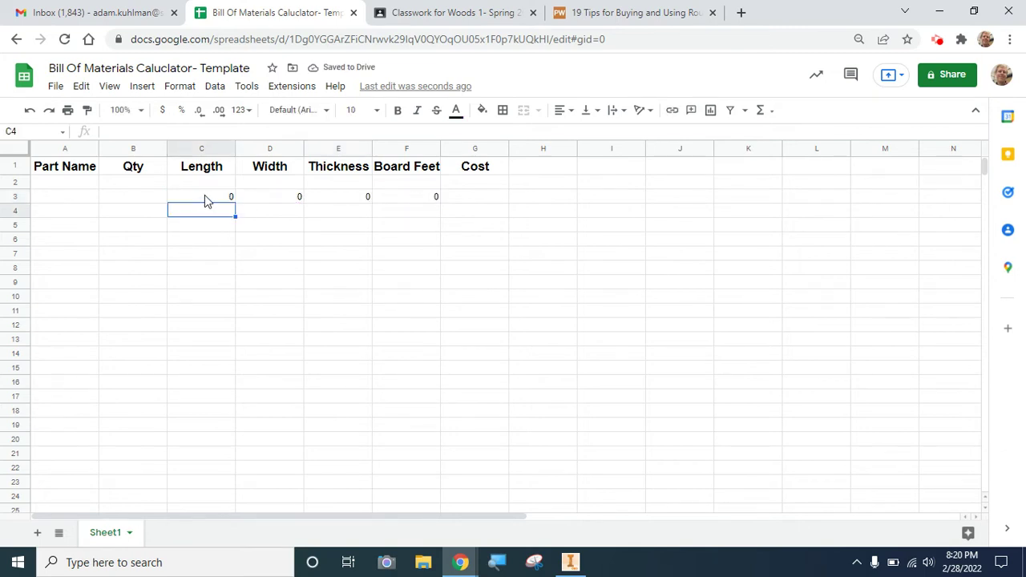
Enter sample values in row 3: length 10, width 2 and quantity 1
{"action": "left_click", "coordinate": [205, 198]}
{"action": "type", "text": "10"}
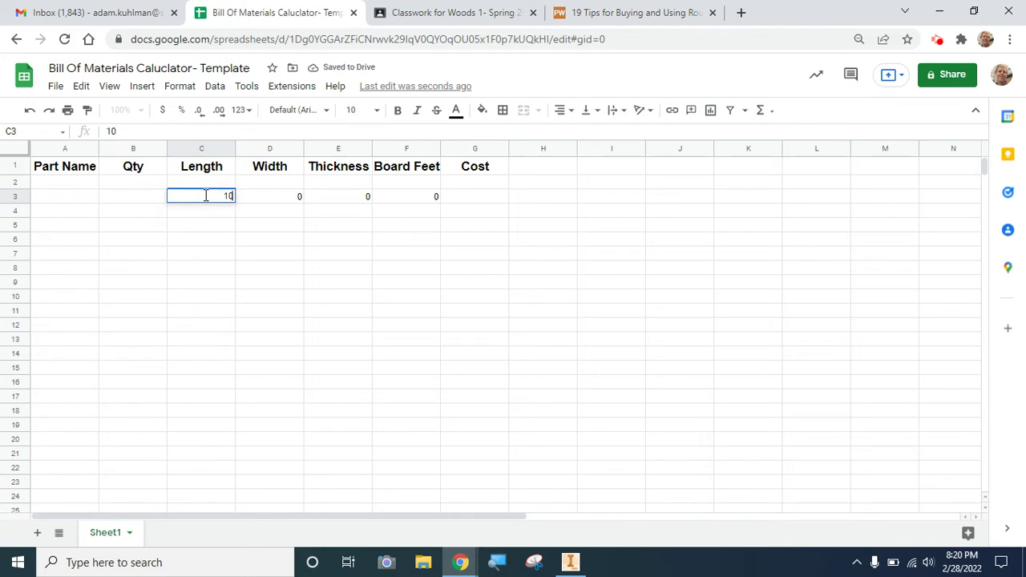
{"action": "key", "text": "Tab"}
{"action": "type", "text": "2"}
{"action": "key", "text": "Tab"}
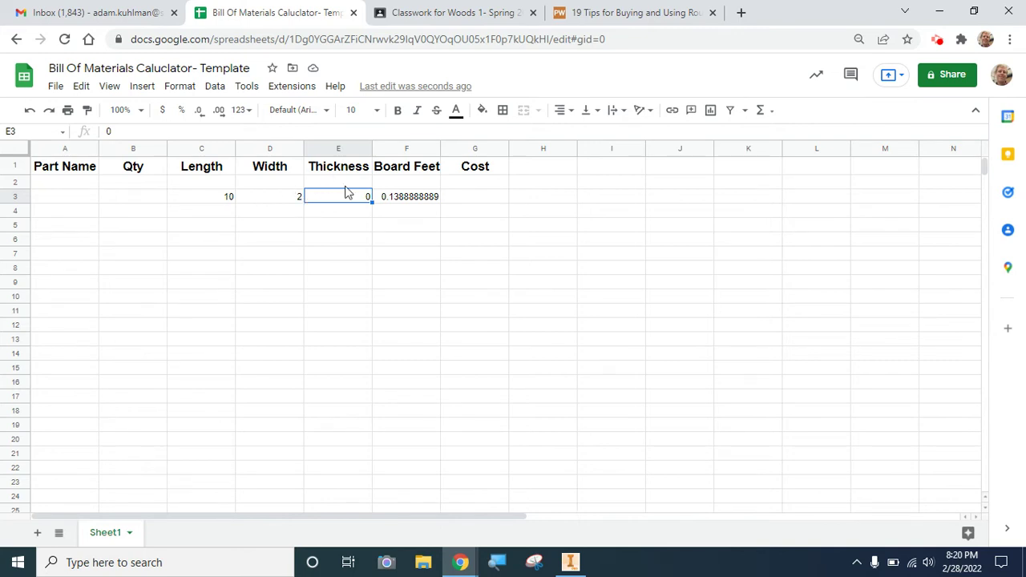
{"action": "left_click", "coordinate": [476, 198]}
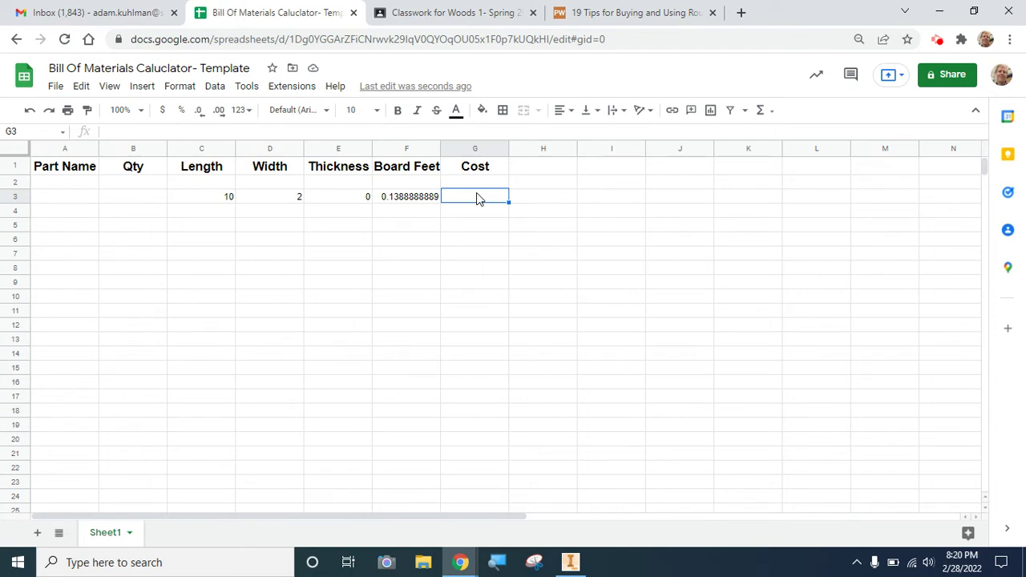
{"action": "left_click", "coordinate": [144, 200]}
{"action": "type", "text": "0"}
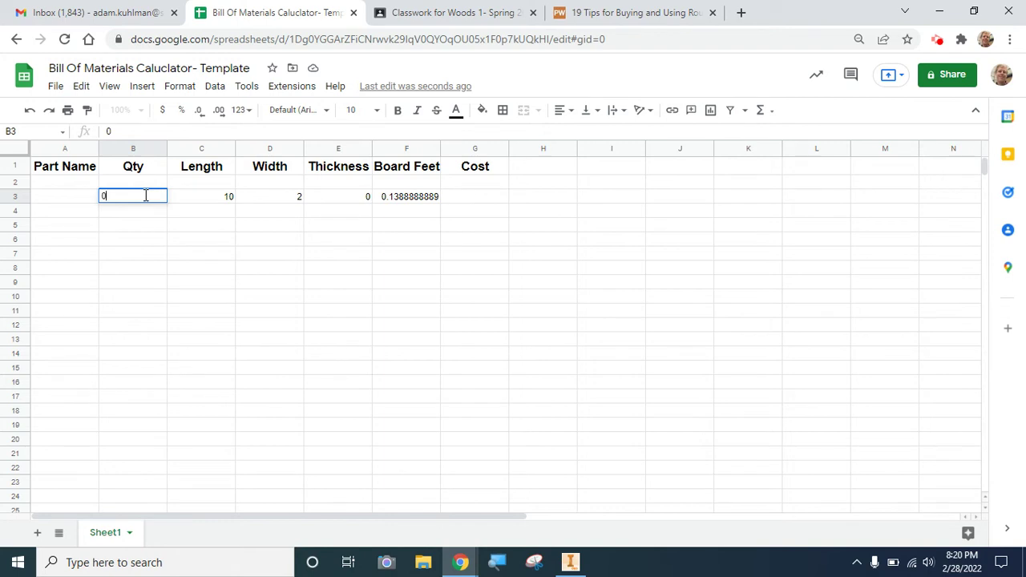
{"action": "key", "text": "BackSpace"}
{"action": "type", "text": "1"}
Enter the cost formula =B3*F3*4 in G3 and format the whole Cost column as currency
{"action": "left_click", "coordinate": [471, 201]}
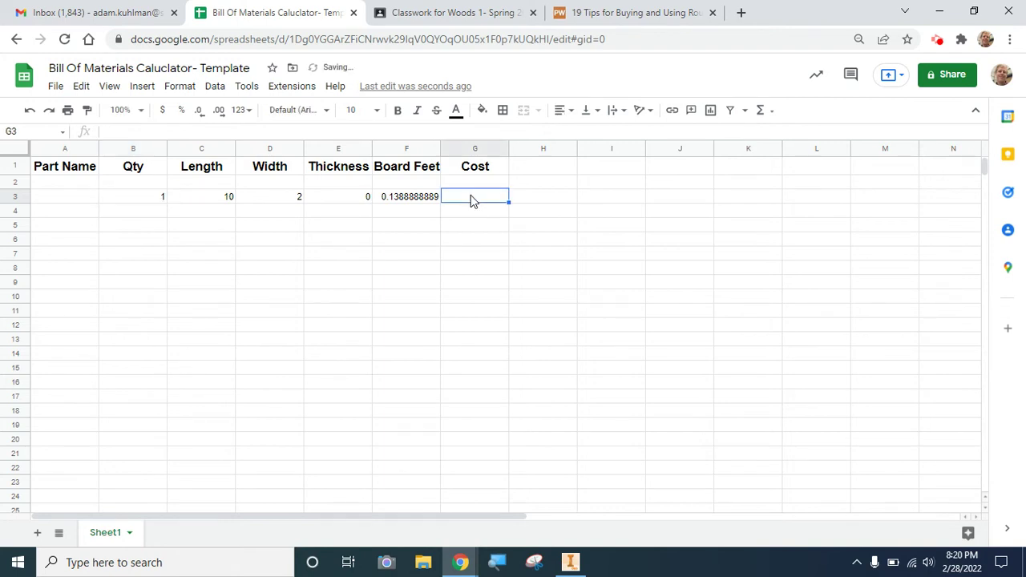
{"action": "type", "text": "="}
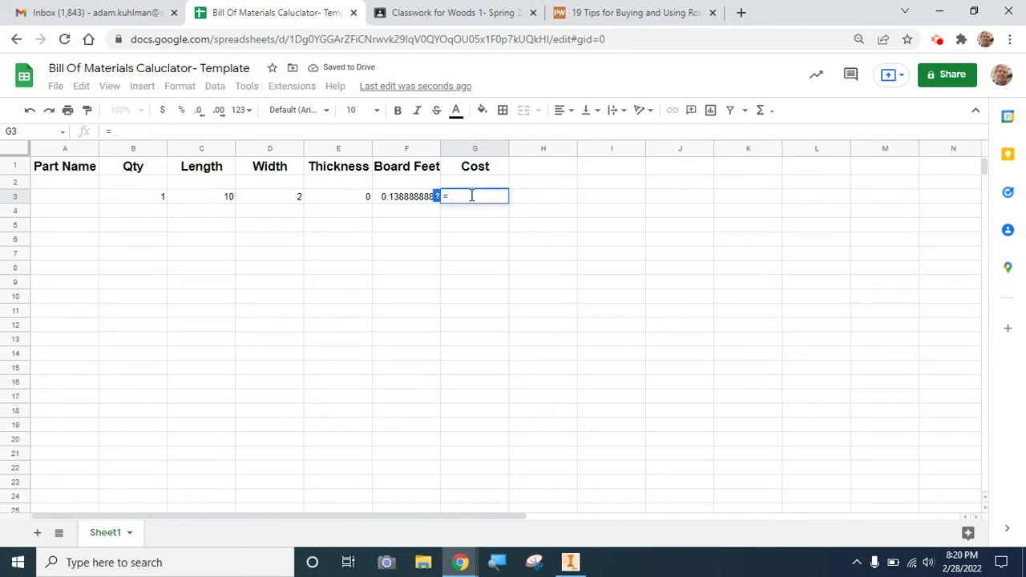
{"action": "left_click", "coordinate": [125, 204]}
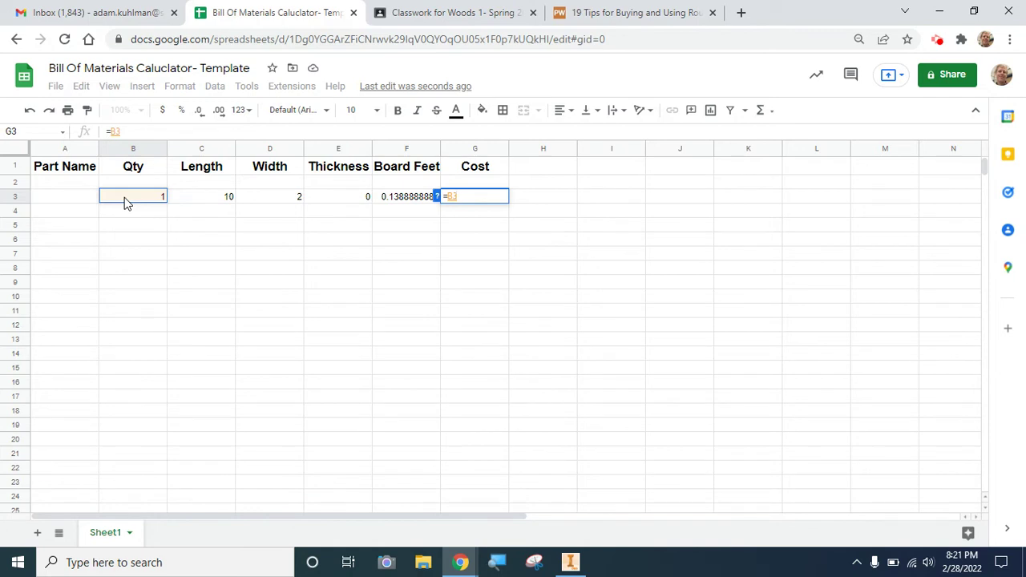
{"action": "type", "text": "*"}
{"action": "left_click", "coordinate": [403, 198]}
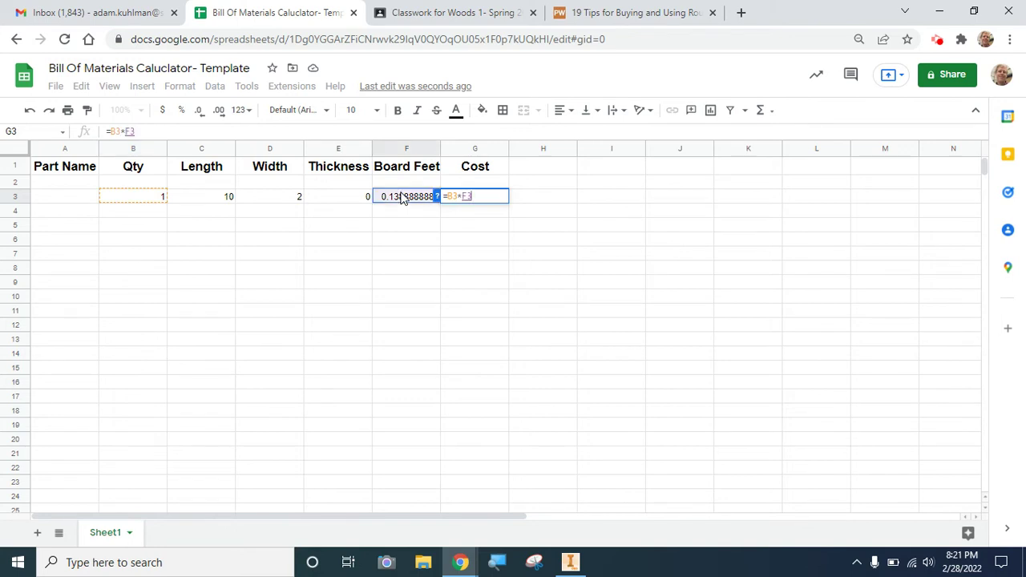
{"action": "type", "text": "*"}
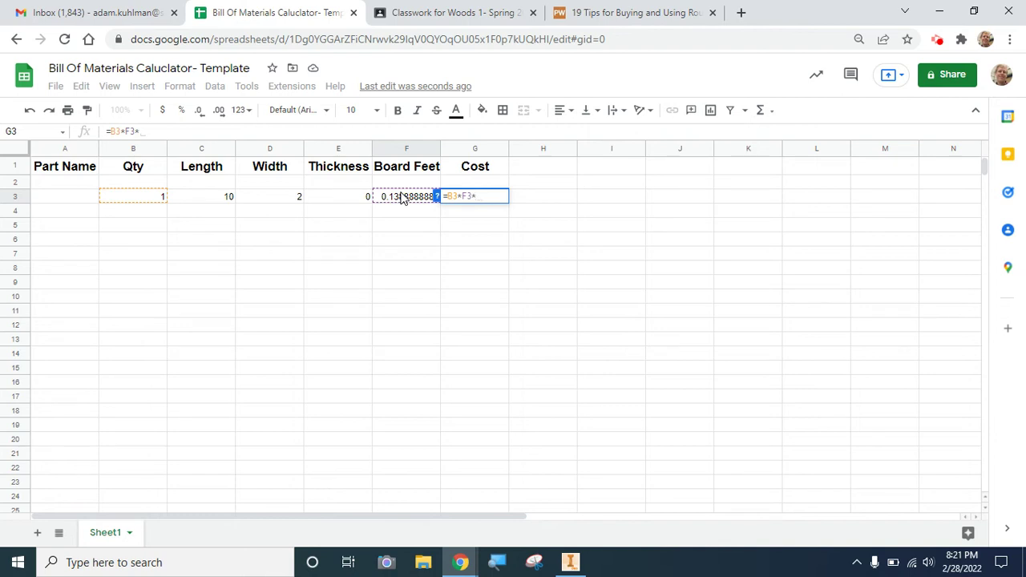
{"action": "type", "text": "3"}
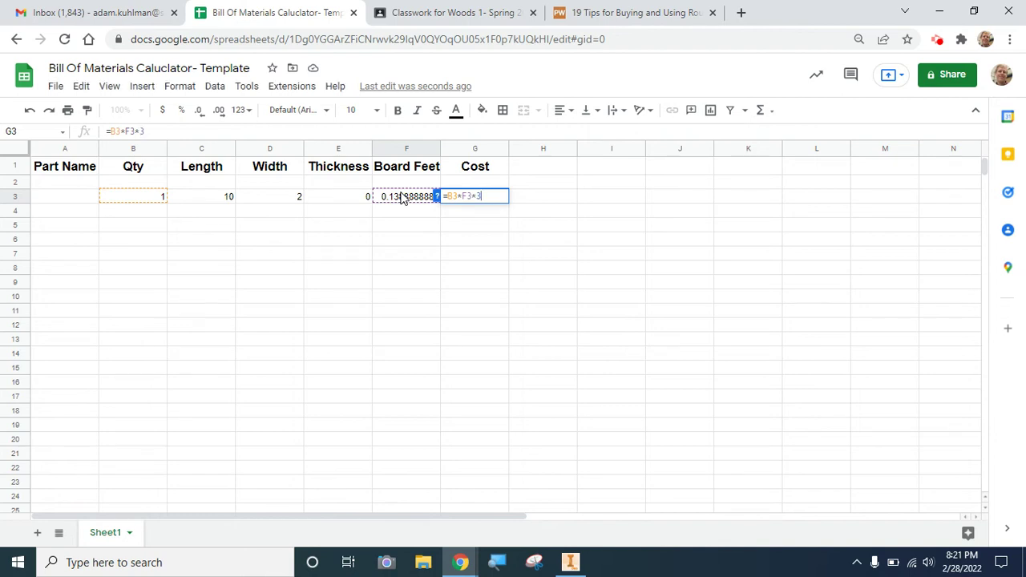
{"action": "type", "text": ".00"}
{"action": "key", "text": "BackSpace"}
{"action": "key", "text": "BackSpace"}
{"action": "key", "text": "BackSpace"}
{"action": "key", "text": "BackSpace"}
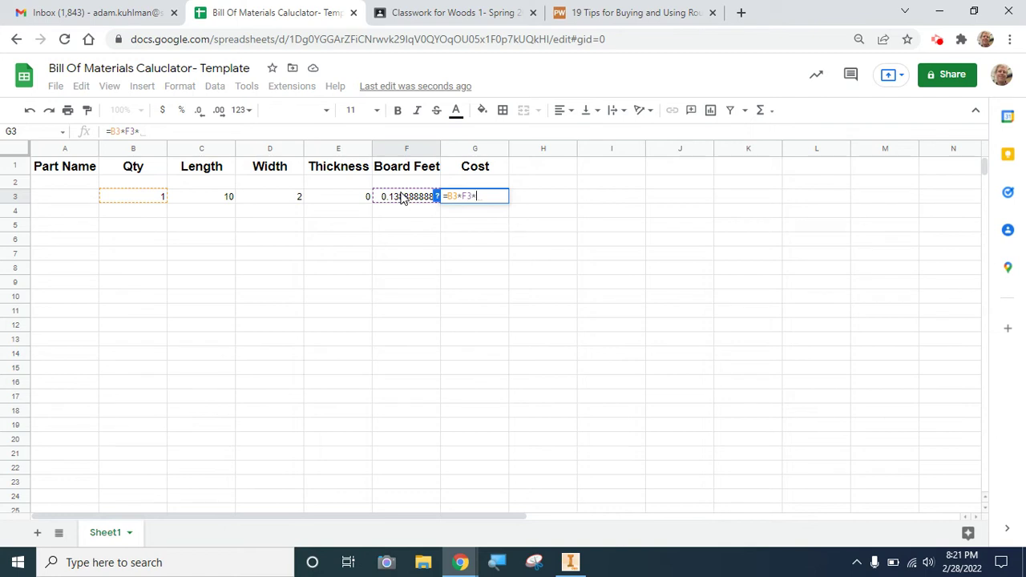
{"action": "type", "text": "4"}
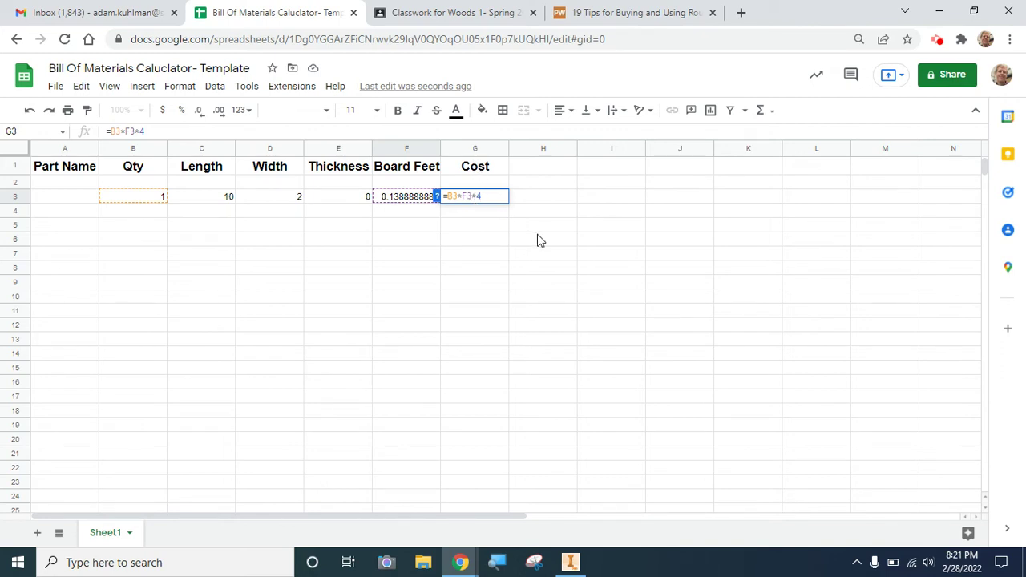
{"action": "key", "text": "Return"}
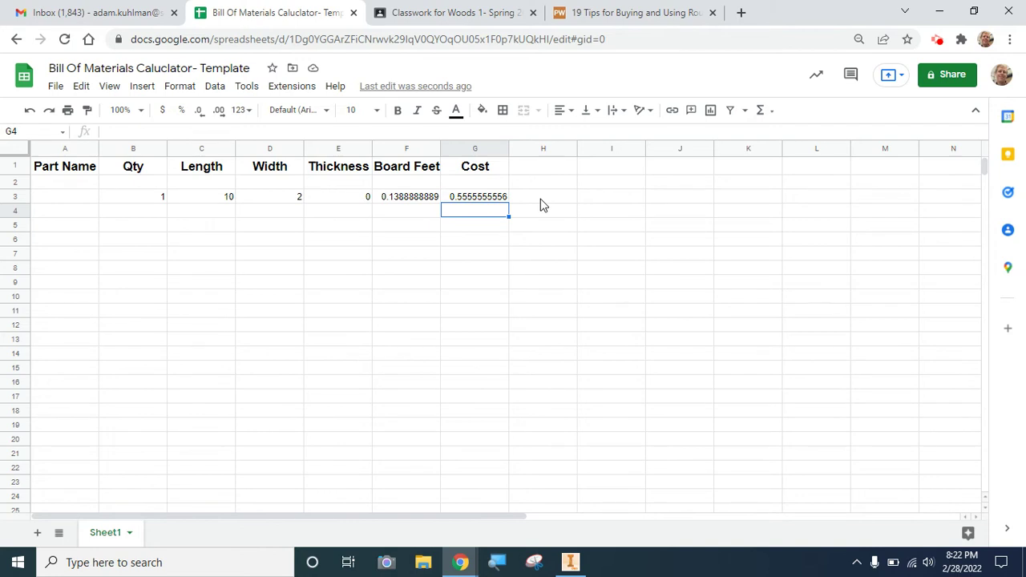
{"action": "left_click", "coordinate": [471, 147]}
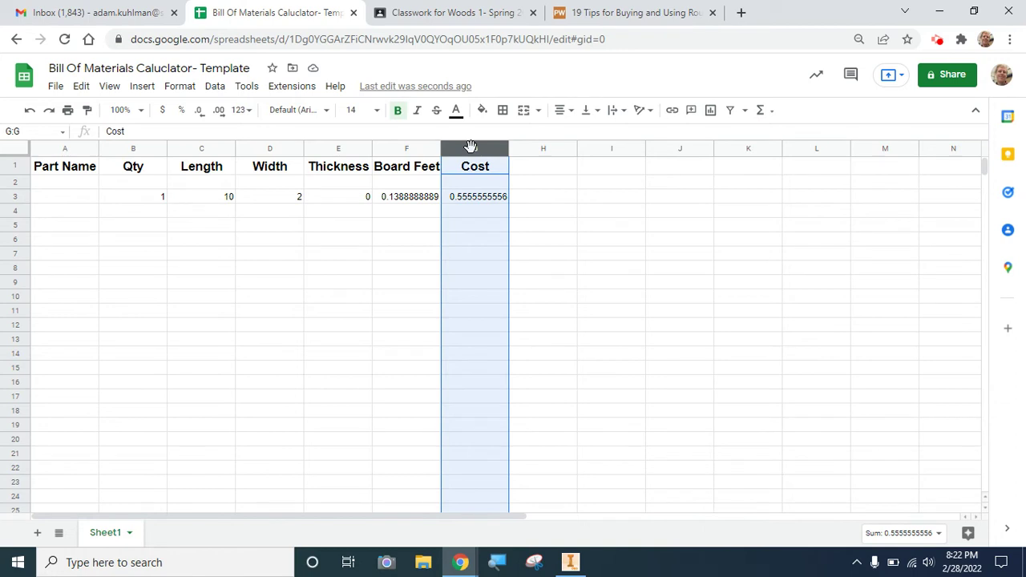
{"action": "left_click", "coordinate": [161, 112]}
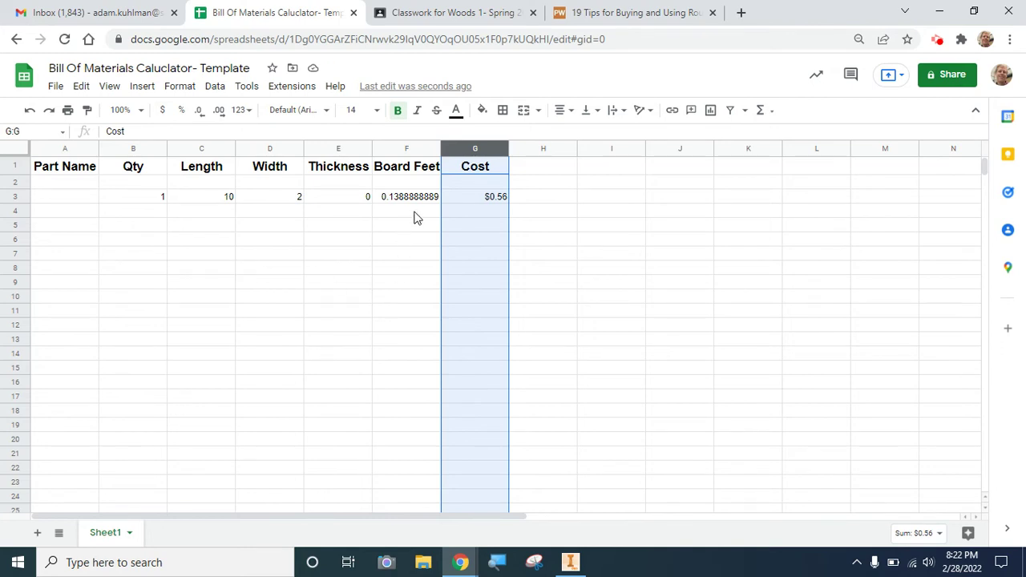
Fill the board-feet formula from F3 down through F12 and inspect the row references in the copied formulas
{"action": "left_click", "coordinate": [389, 203]}
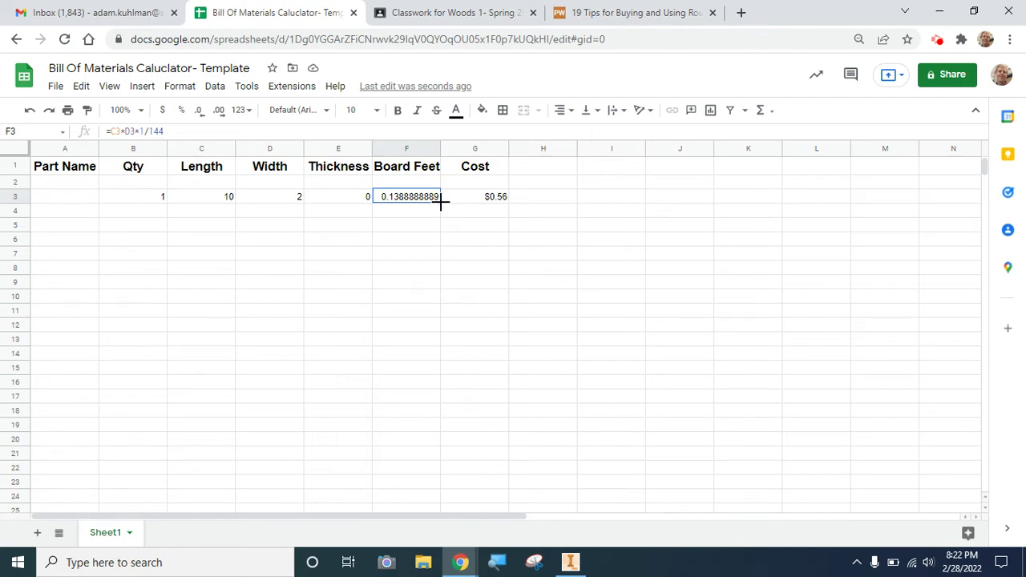
{"action": "left_click_drag", "start_coordinate": [441, 205], "coordinate": [433, 329]}
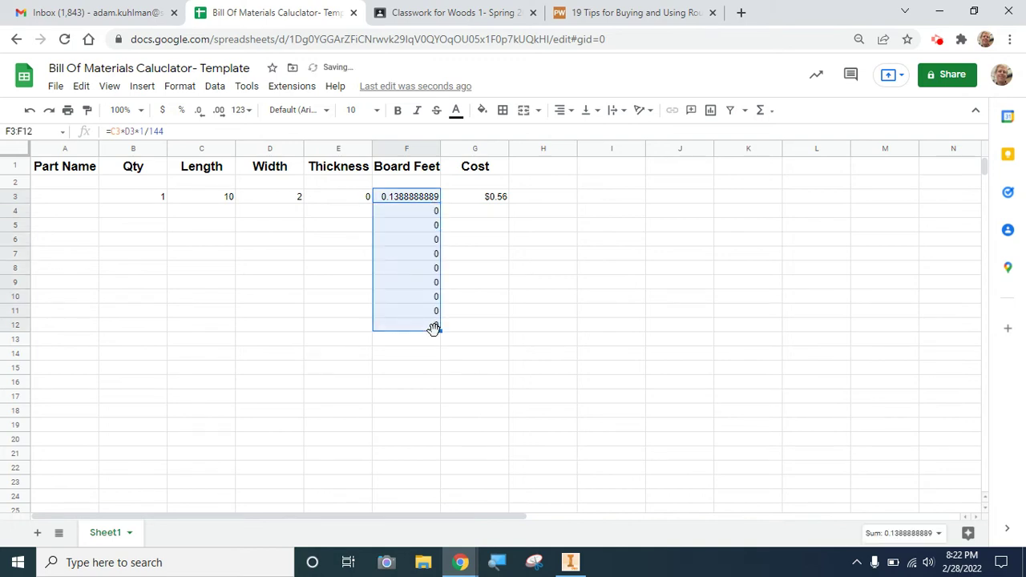
{"action": "left_click", "coordinate": [415, 211]}
{"action": "key", "text": "Down"}
{"action": "key", "text": "Down"}
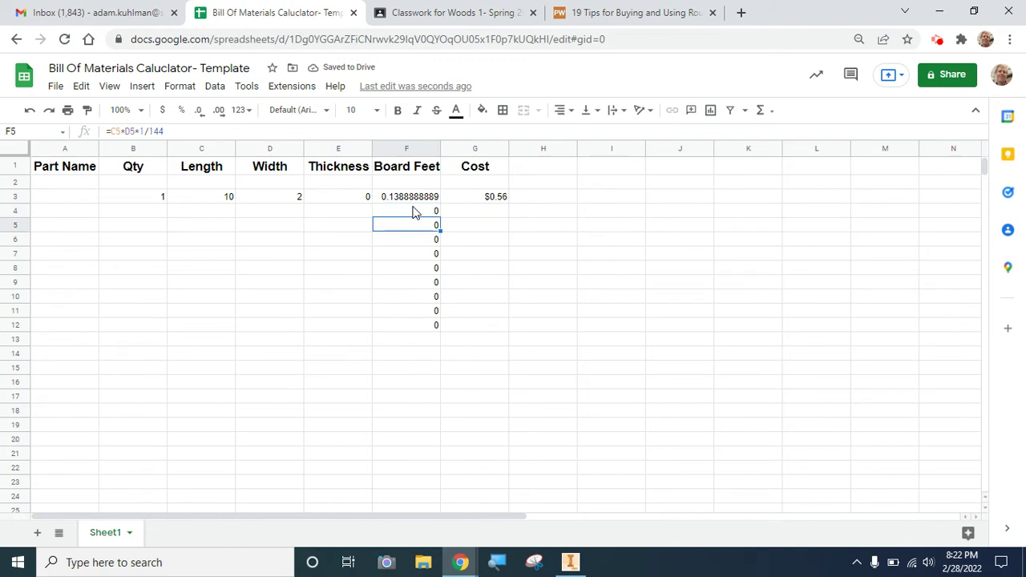
{"action": "key", "text": "Down"}
{"action": "key", "text": "Down"}
{"action": "key", "text": "Down"}
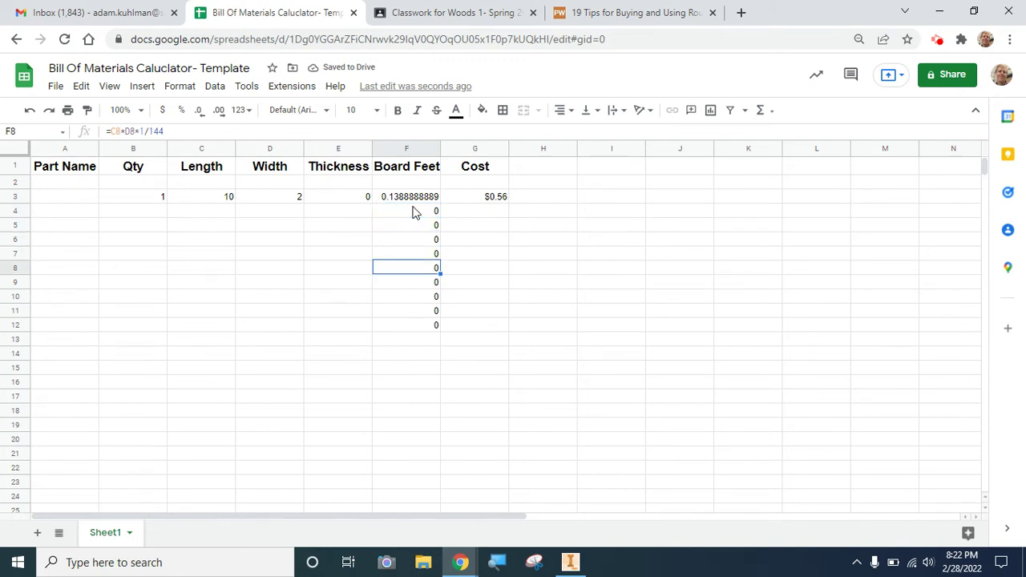
{"action": "key", "text": "Down"}
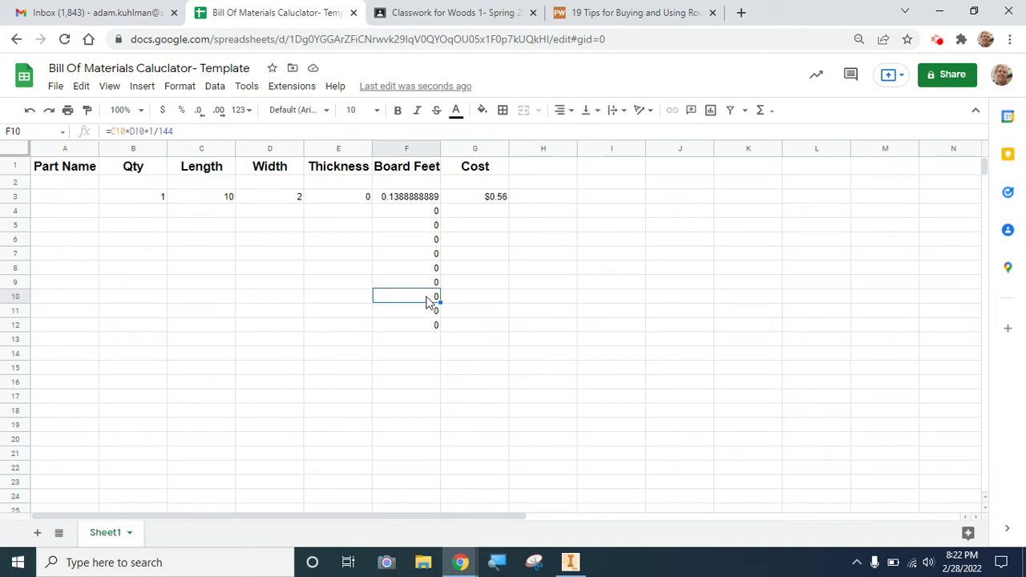
Fill the cost formula from G3 down through G12
{"action": "left_click", "coordinate": [495, 204]}
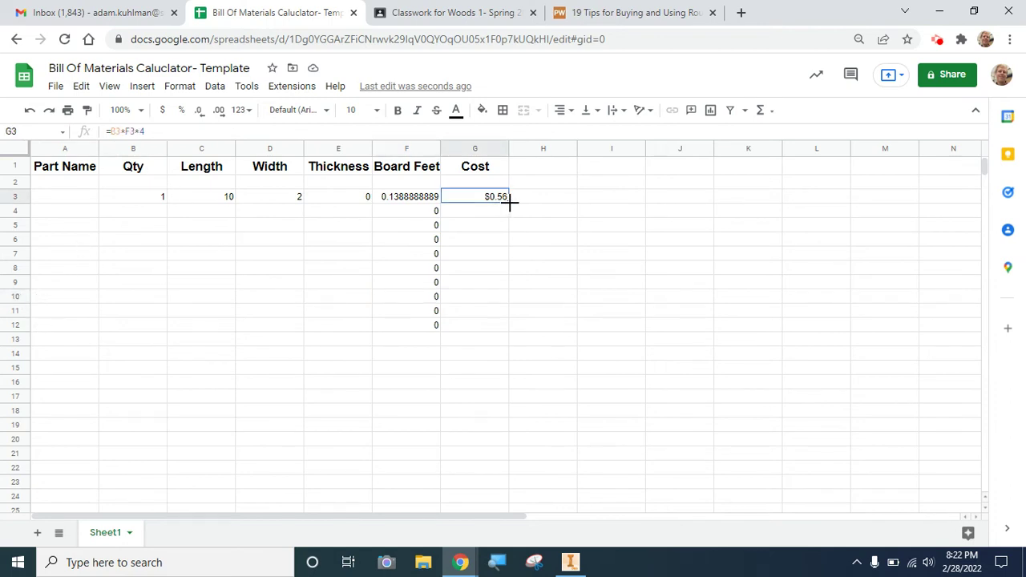
{"action": "left_click_drag", "start_coordinate": [508, 203], "coordinate": [492, 330]}
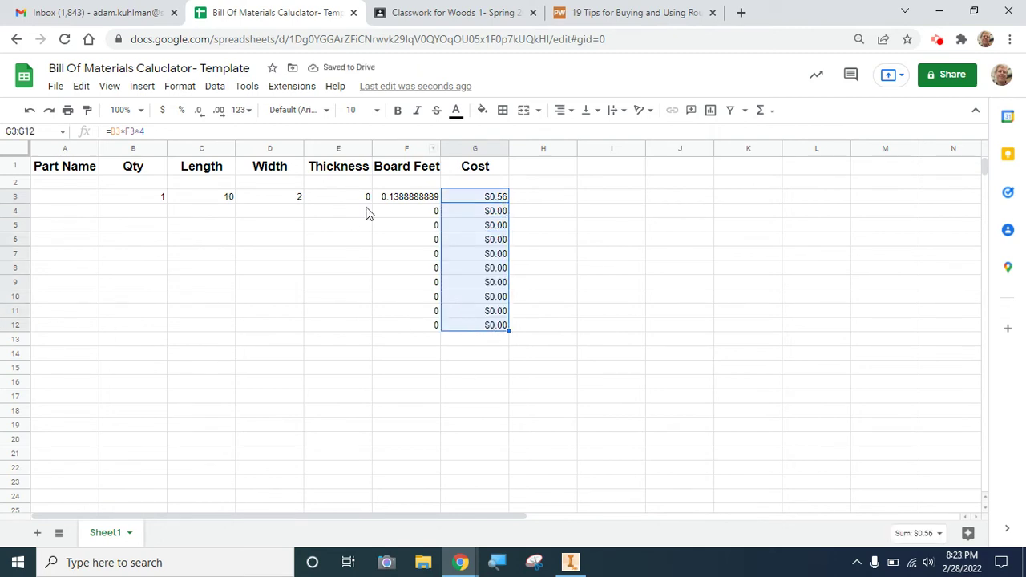
Clear the sample quantity, length, width and thickness values from B3:E3
{"action": "left_click_drag", "start_coordinate": [328, 202], "coordinate": [163, 203]}
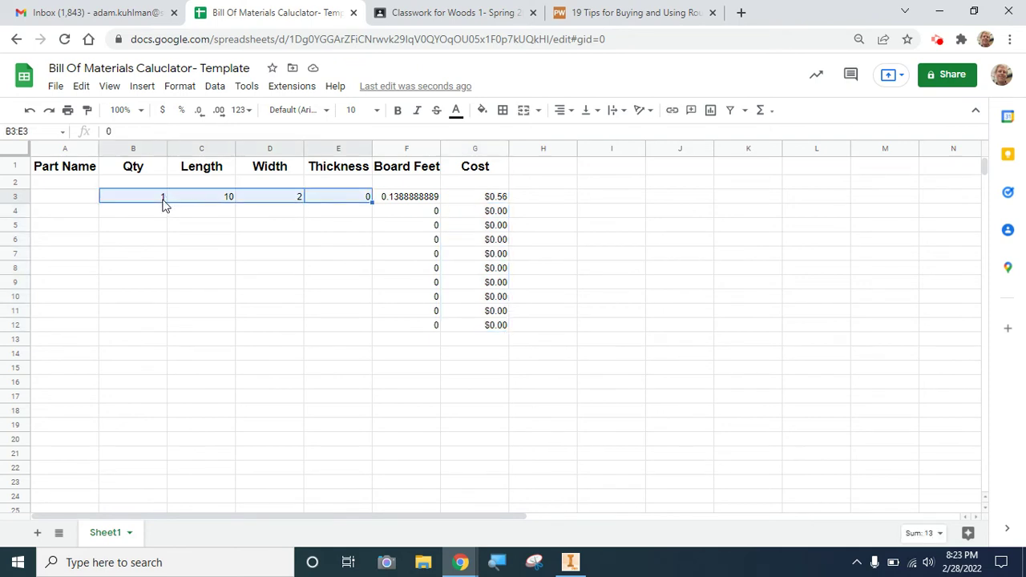
{"action": "key", "text": "Delete"}
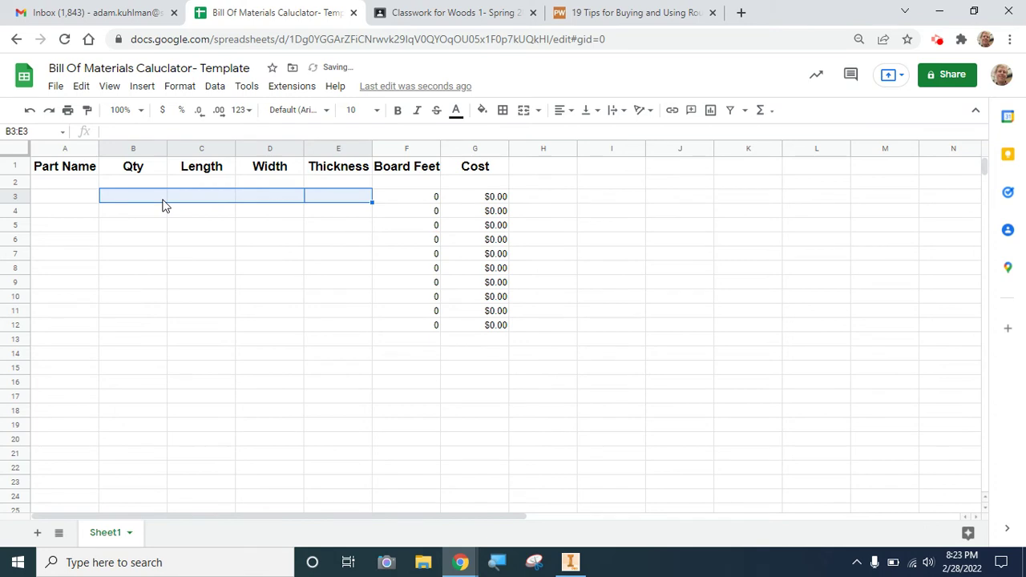
Open the Message Board plans PDF from the Woods 1 classwork page and look up the dimensions of part #1
{"action": "left_click", "coordinate": [433, 13]}
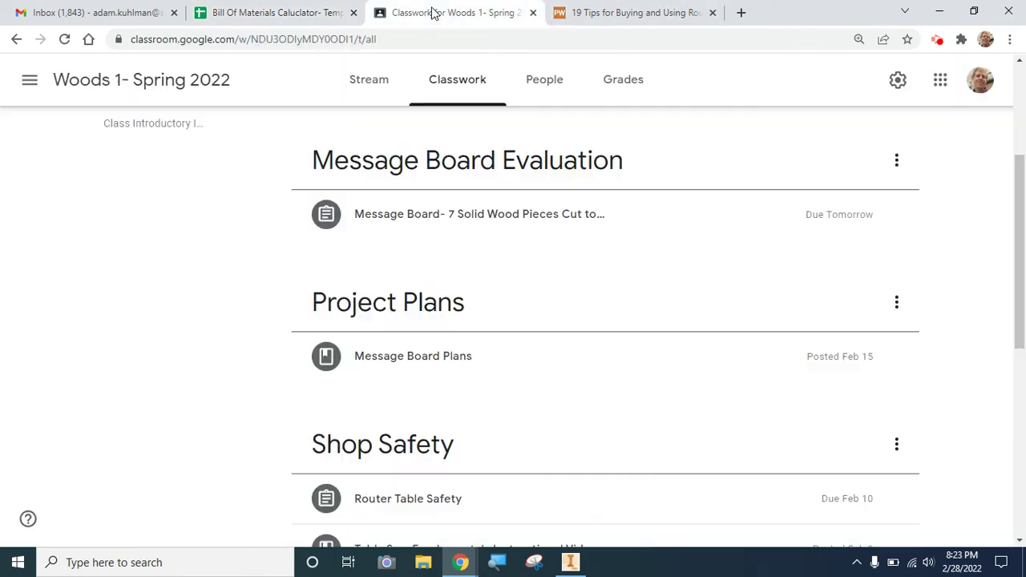
{"action": "left_click", "coordinate": [341, 360]}
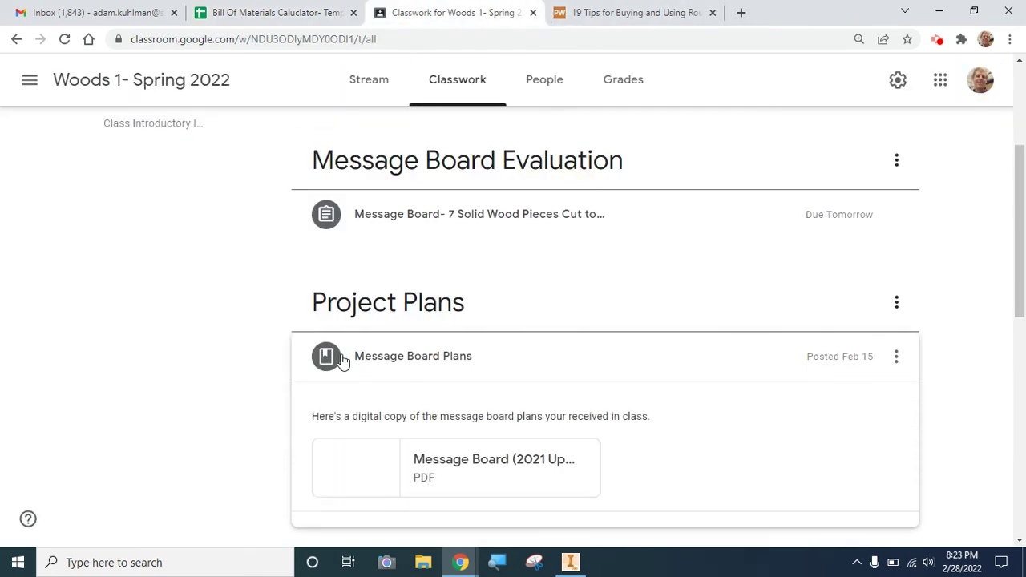
{"action": "left_click", "coordinate": [361, 461]}
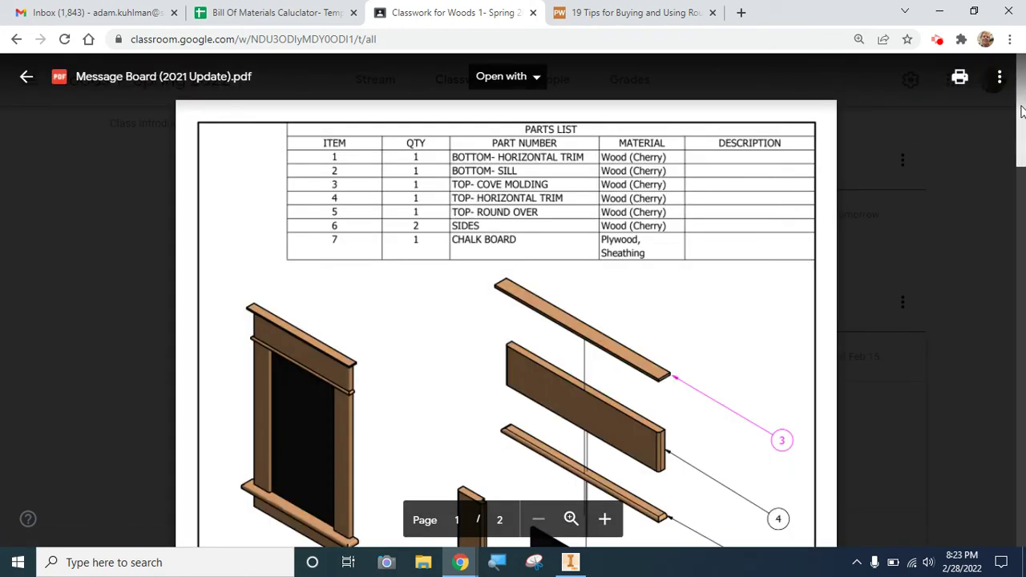
{"action": "left_click_drag", "start_coordinate": [1022, 111], "coordinate": [1023, 480]}
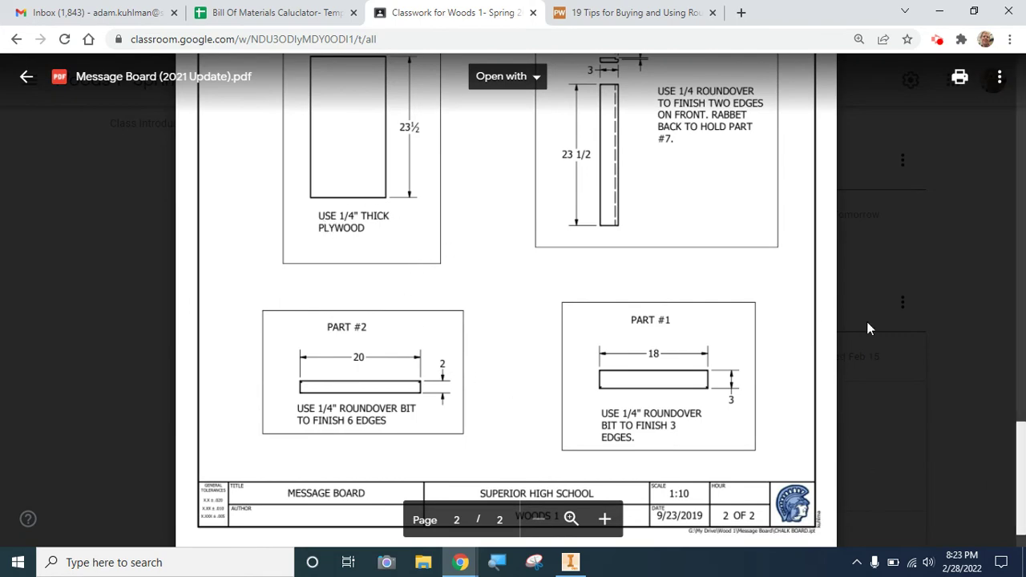
{"action": "left_click_drag", "start_coordinate": [1023, 475], "coordinate": [1006, 353]}
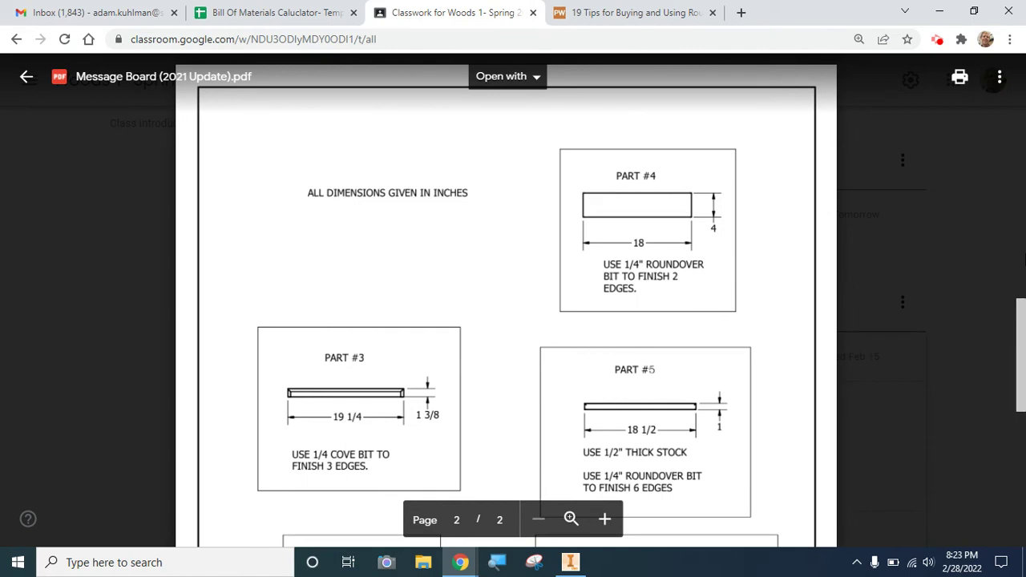
{"action": "left_click_drag", "start_coordinate": [1023, 323], "coordinate": [1015, 471]}
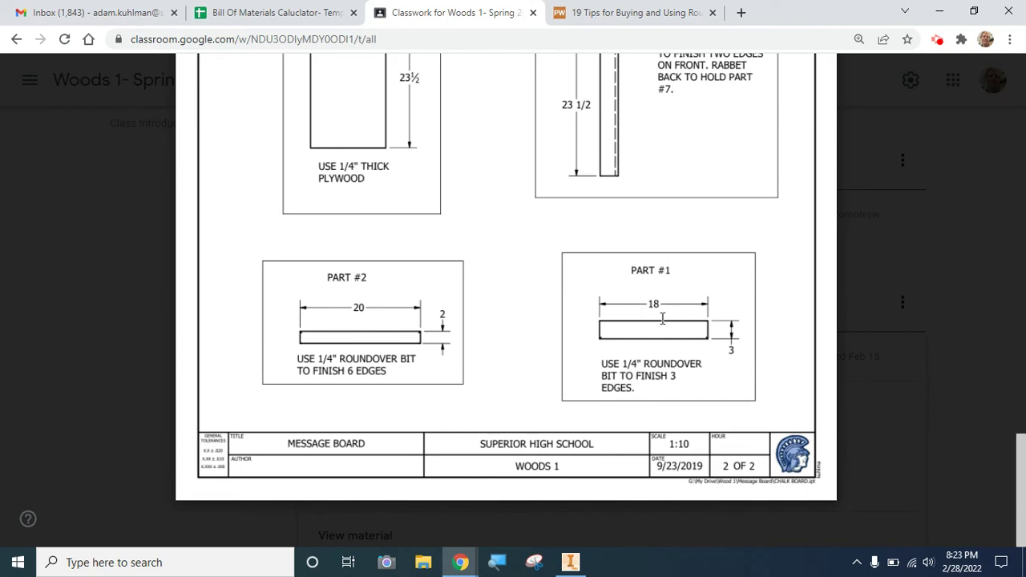
Back in the spreadsheet, enter part name 1, quantity 1, length 18 and width 3 in row 3
{"action": "left_click", "coordinate": [244, 8]}
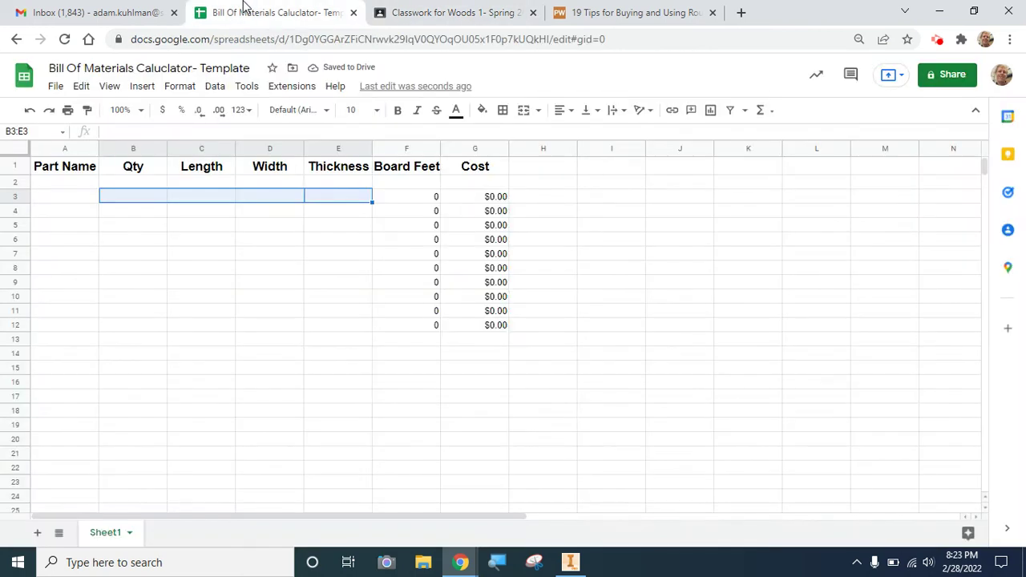
{"action": "left_click", "coordinate": [61, 191]}
{"action": "type", "text": "1"}
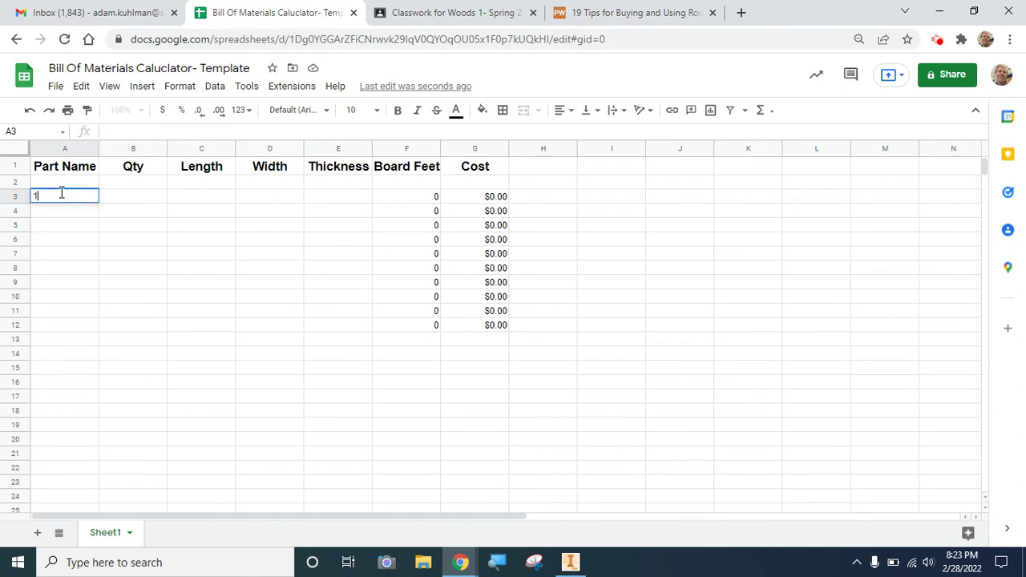
{"action": "key", "text": "Tab"}
{"action": "type", "text": "1"}
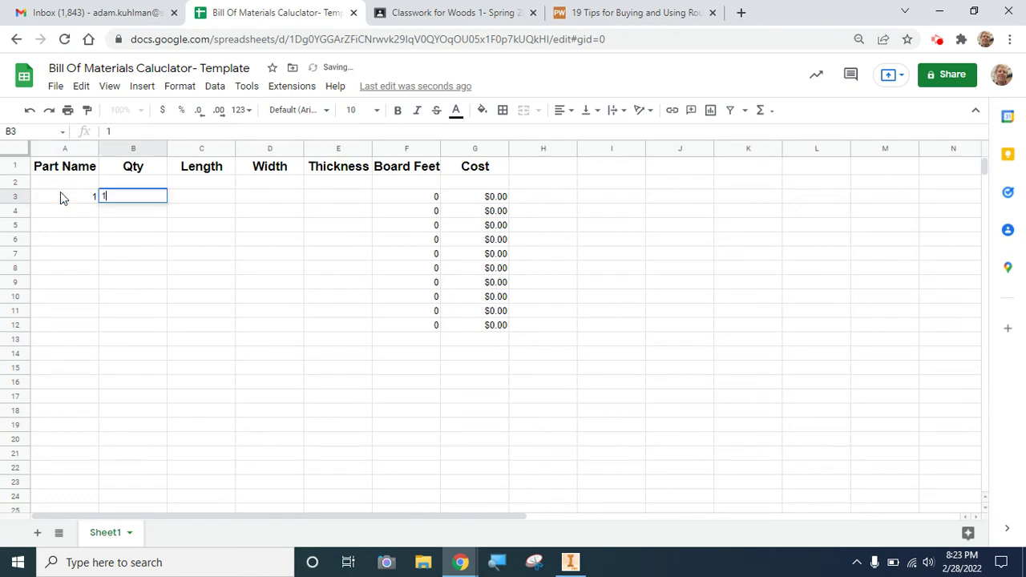
{"action": "key", "text": "Tab"}
{"action": "type", "text": "18"}
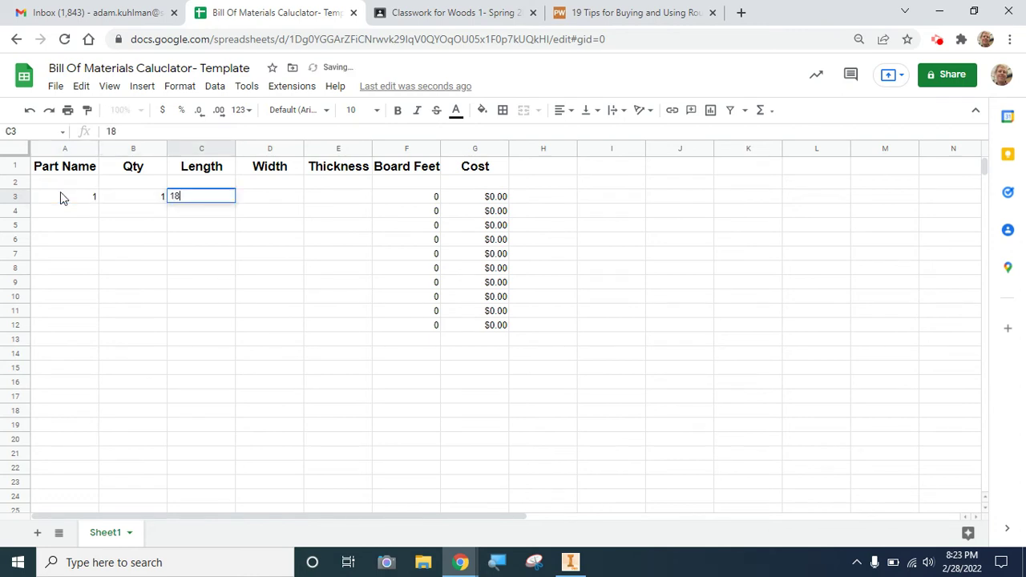
{"action": "key", "text": "Tab"}
{"action": "type", "text": "3"}
{"action": "key", "text": "Tab"}
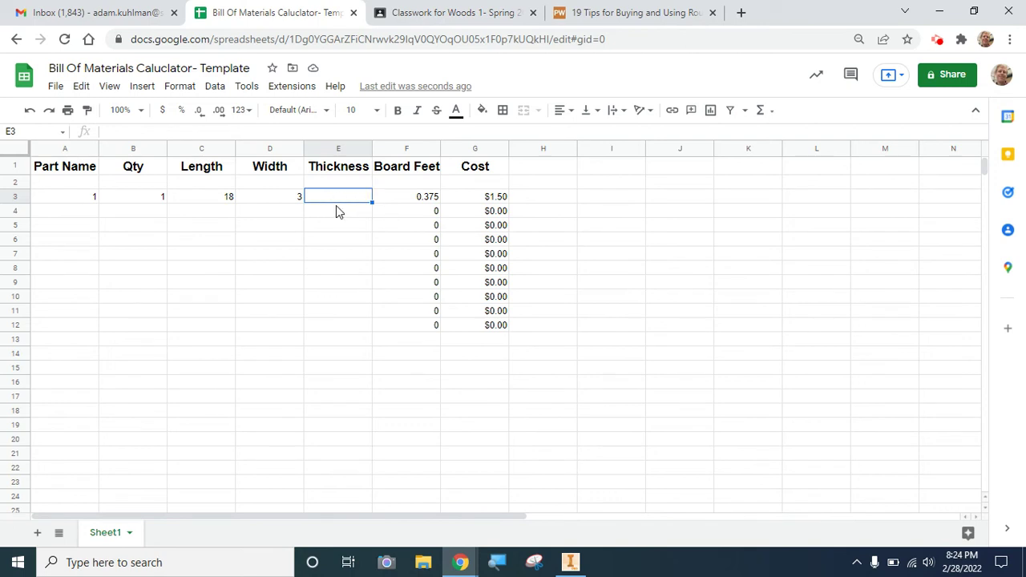
Check the plan notes for the hardwood thickness and enter .75 as part 1's thickness in E3
{"action": "left_click", "coordinate": [475, 14]}
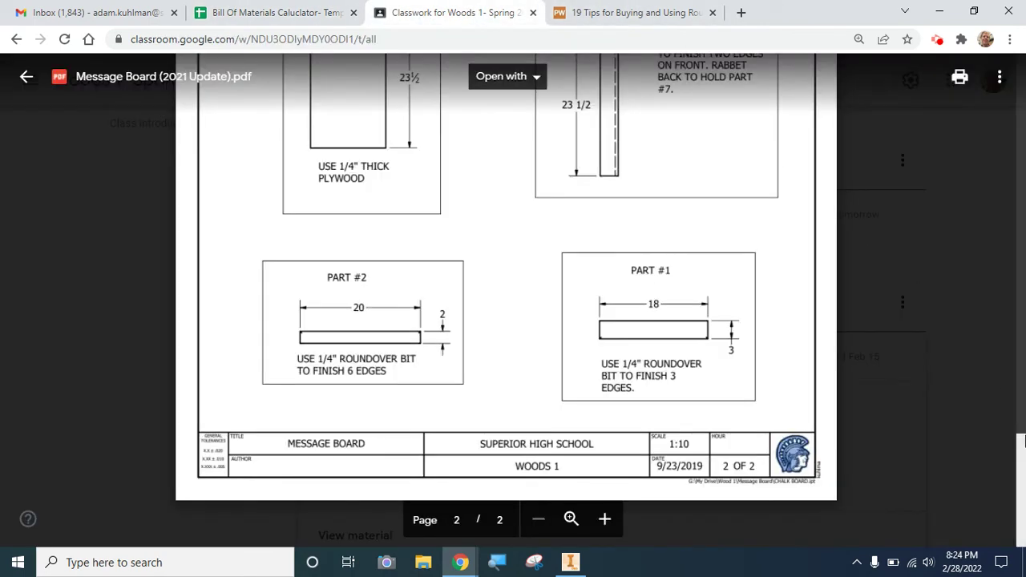
{"action": "left_click_drag", "start_coordinate": [1023, 462], "coordinate": [987, 175]}
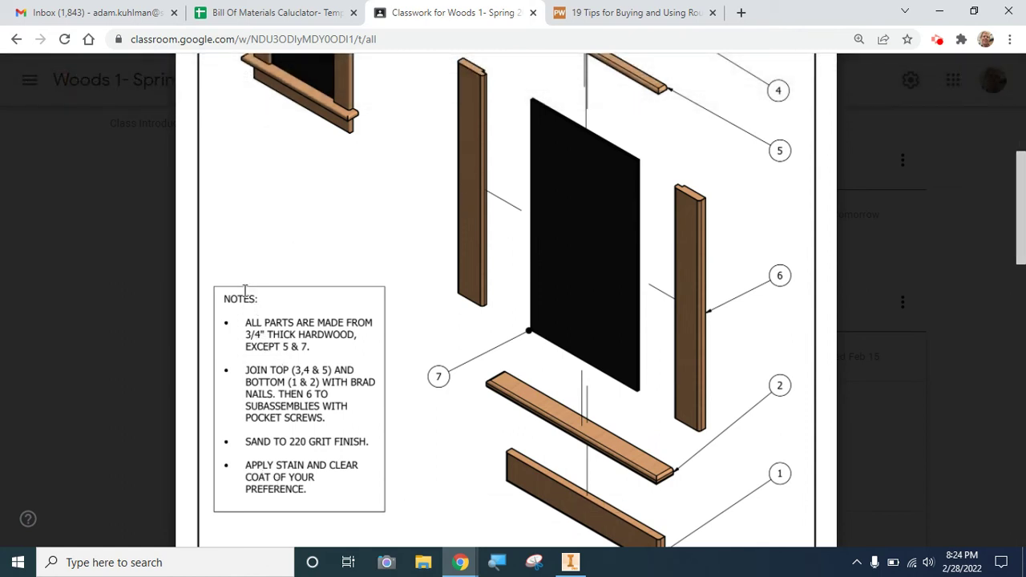
{"action": "left_click", "coordinate": [264, 12]}
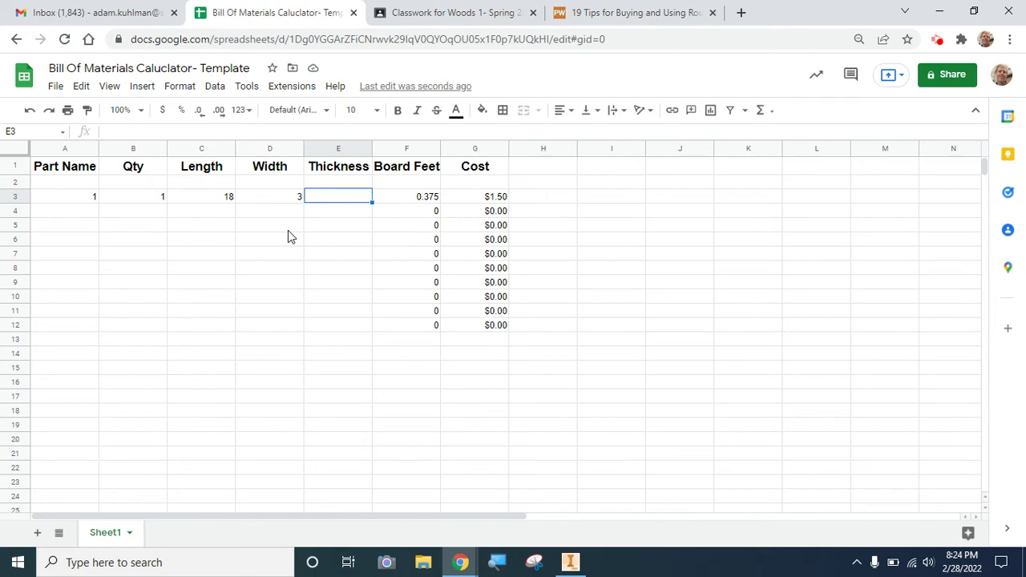
{"action": "type", "text": ".75"}
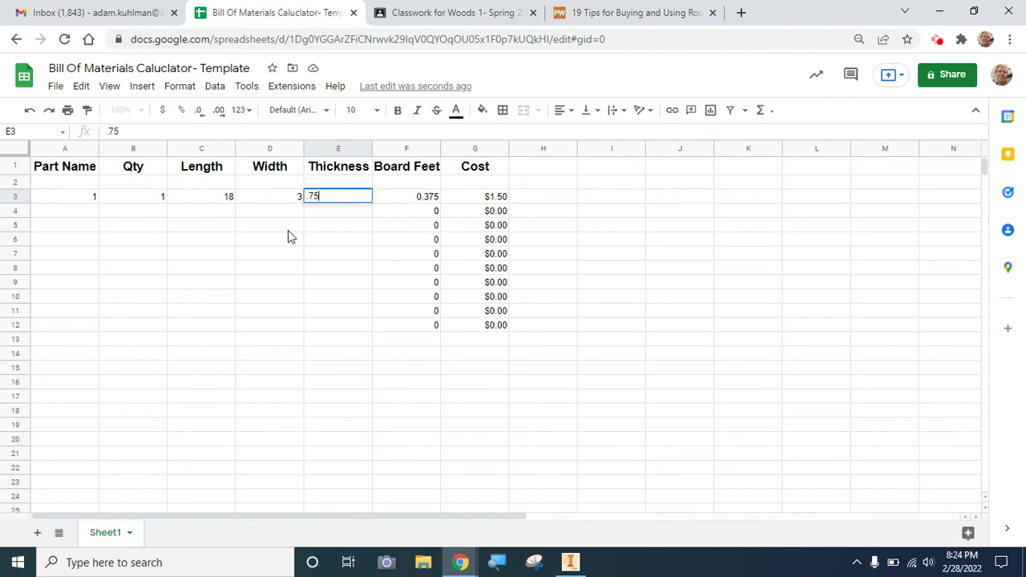
{"action": "key", "text": "Return"}
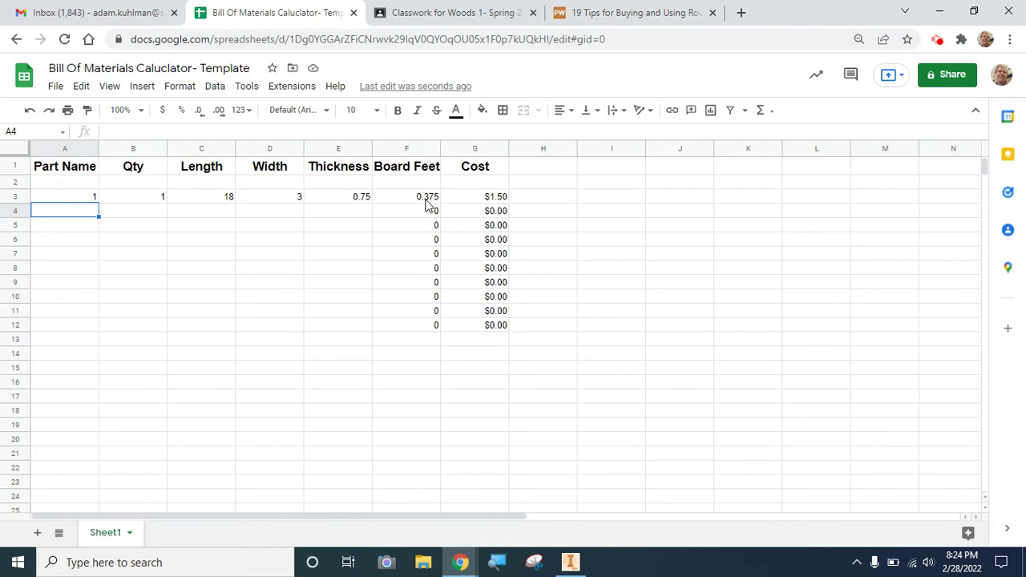
Review the dimension drawings of the remaining parts on page 2 of the message board plans
{"action": "left_click", "coordinate": [436, 13]}
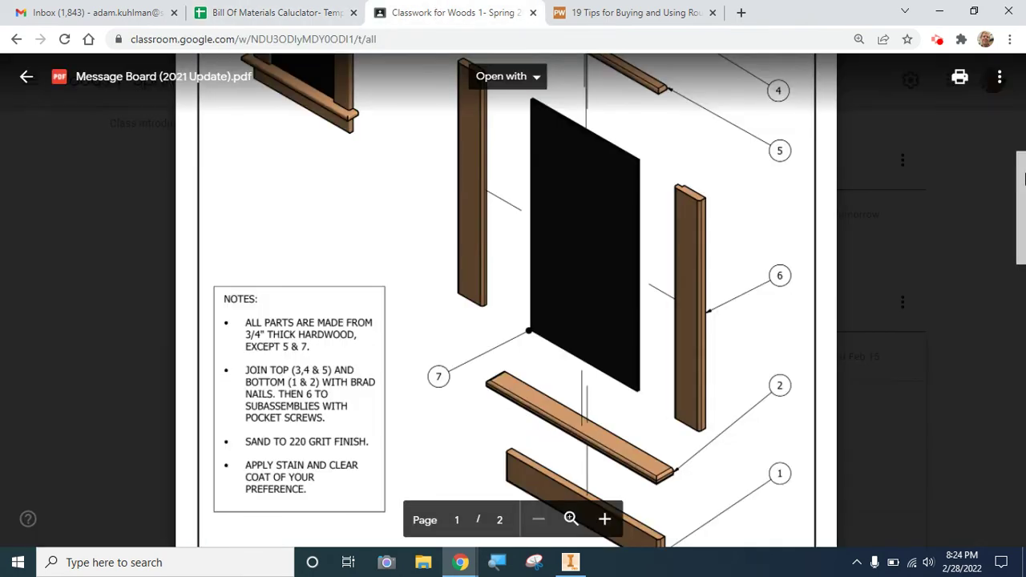
{"action": "mouse_move", "coordinate": [1024, 200]}
{"action": "left_mouse_down"}
{"action": "mouse_move", "coordinate": [1024, 340]}
{"action": "mouse_move", "coordinate": [1007, 355]}
{"action": "left_mouse_up"}
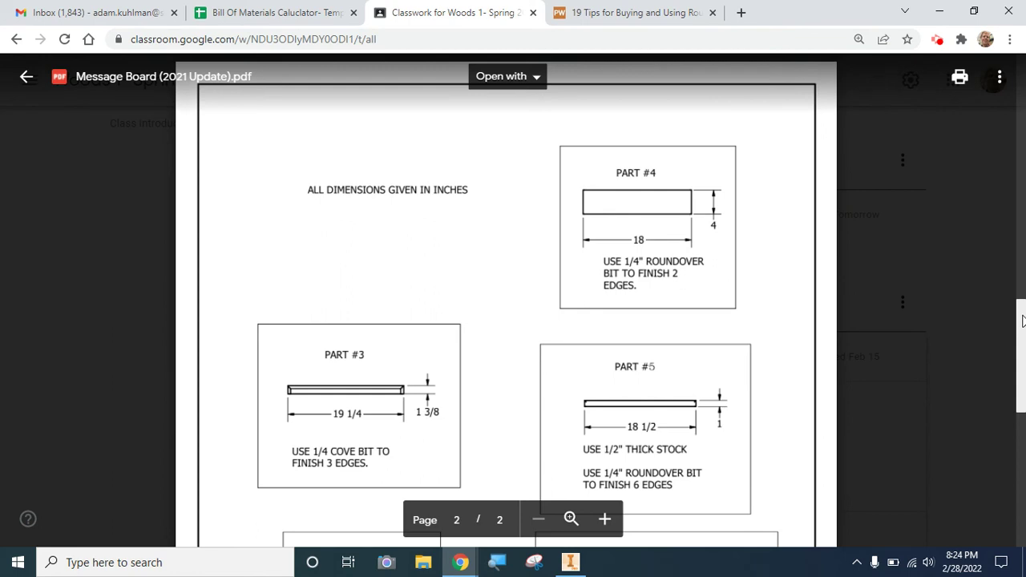
{"action": "scroll", "coordinate": [380, 295], "scroll_direction": "down", "scroll_amount": 2}
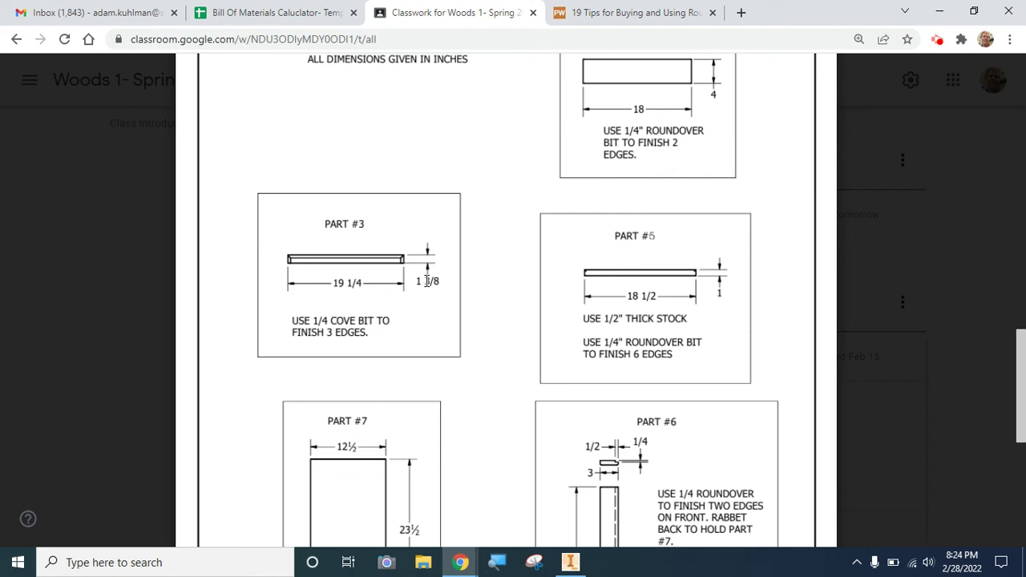
Return to the spreadsheet and total the Cost column in G15 with a SUM of G3:G12
{"action": "left_click", "coordinate": [277, 12]}
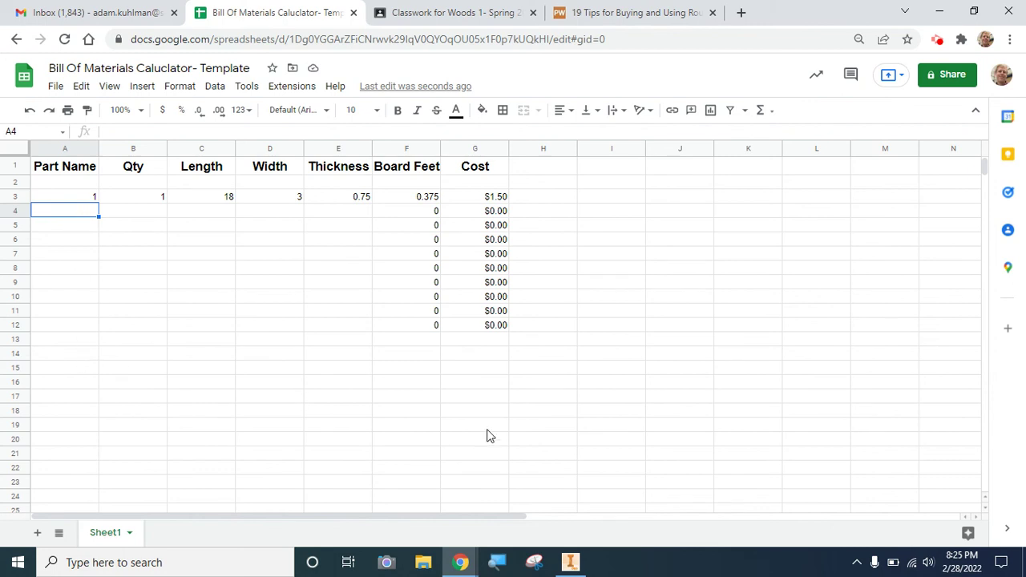
{"action": "left_click", "coordinate": [450, 373]}
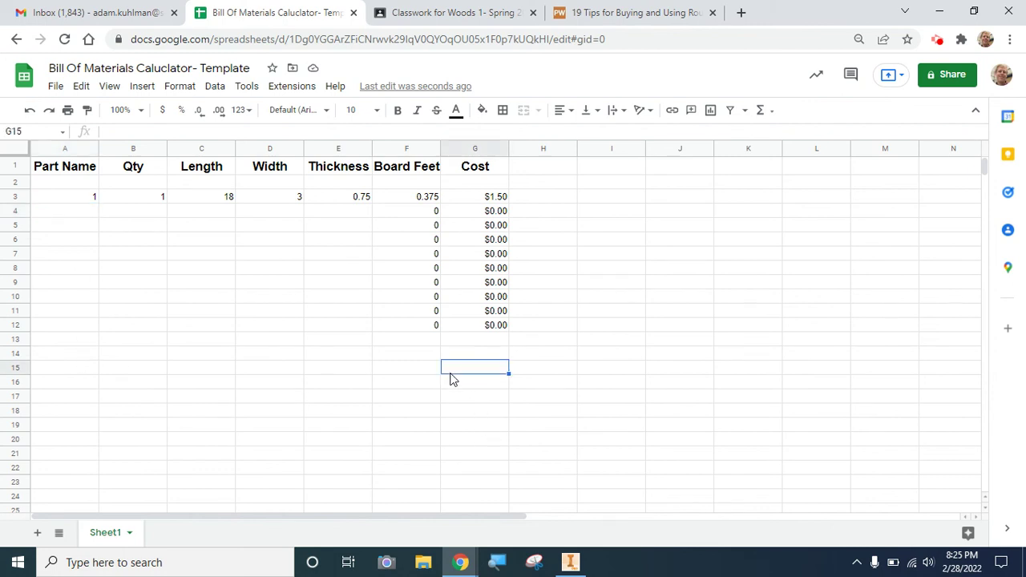
{"action": "type", "text": "="}
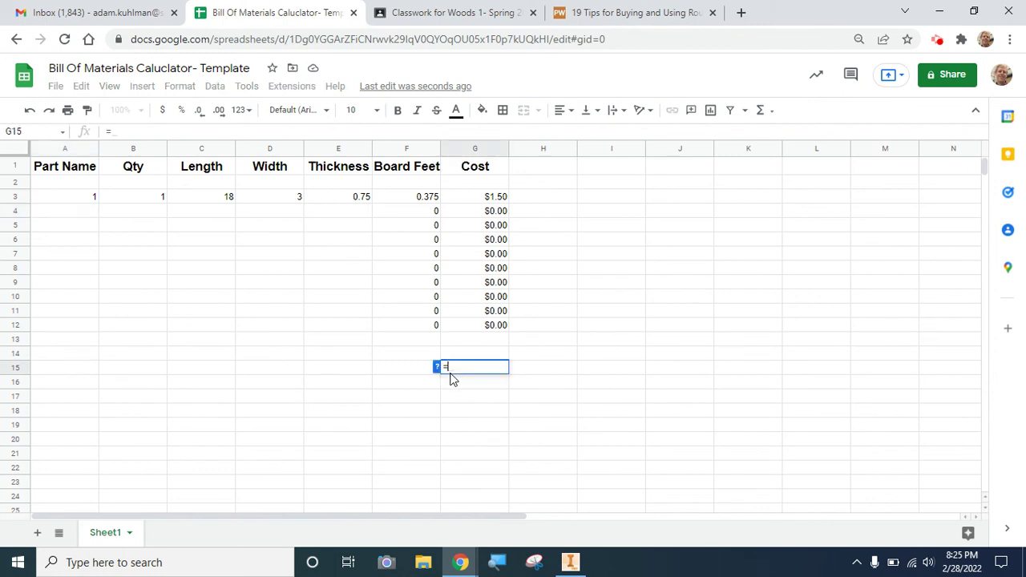
{"action": "type", "text": "sum"}
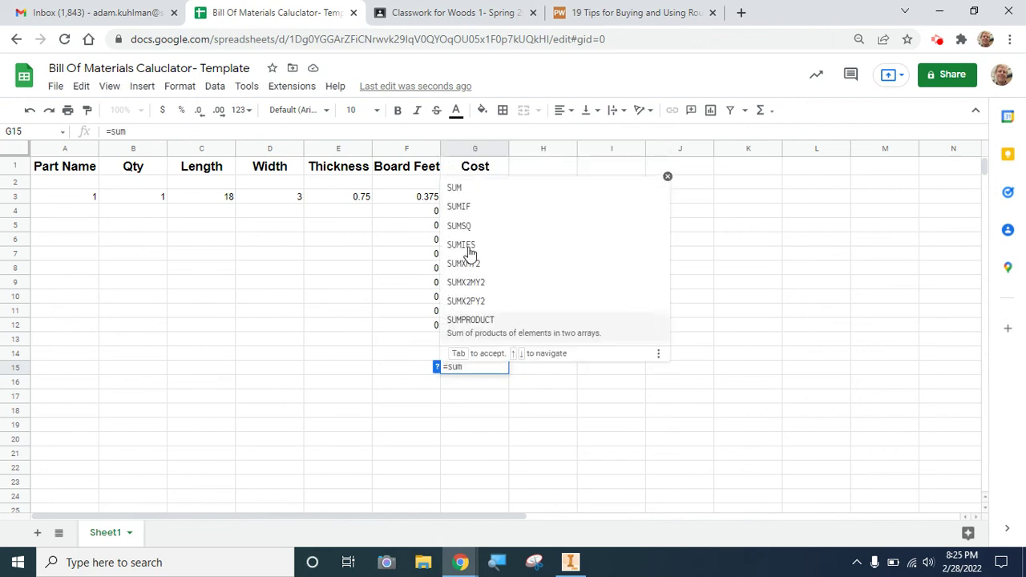
{"action": "left_click", "coordinate": [467, 195]}
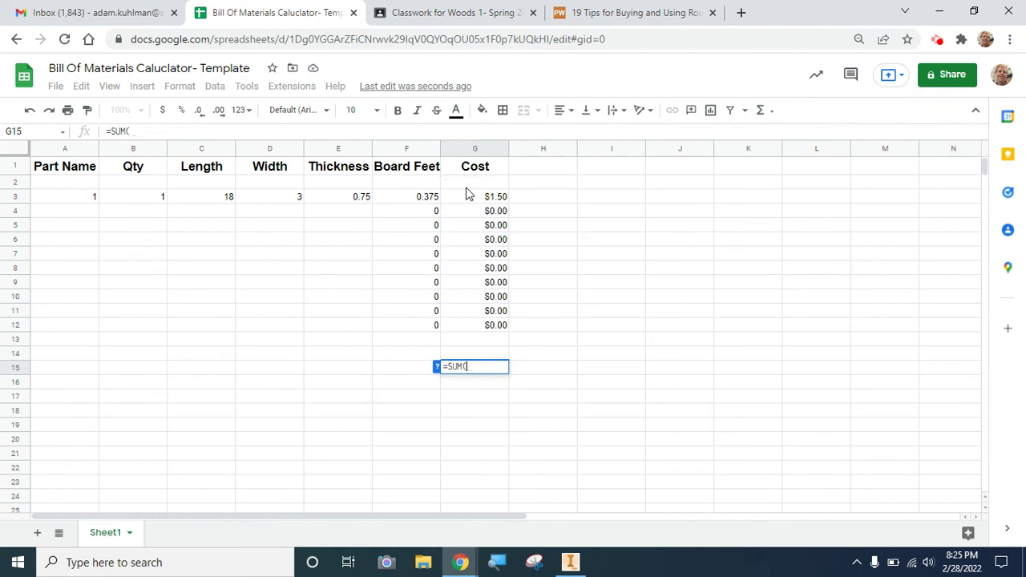
{"action": "left_click", "coordinate": [465, 201]}
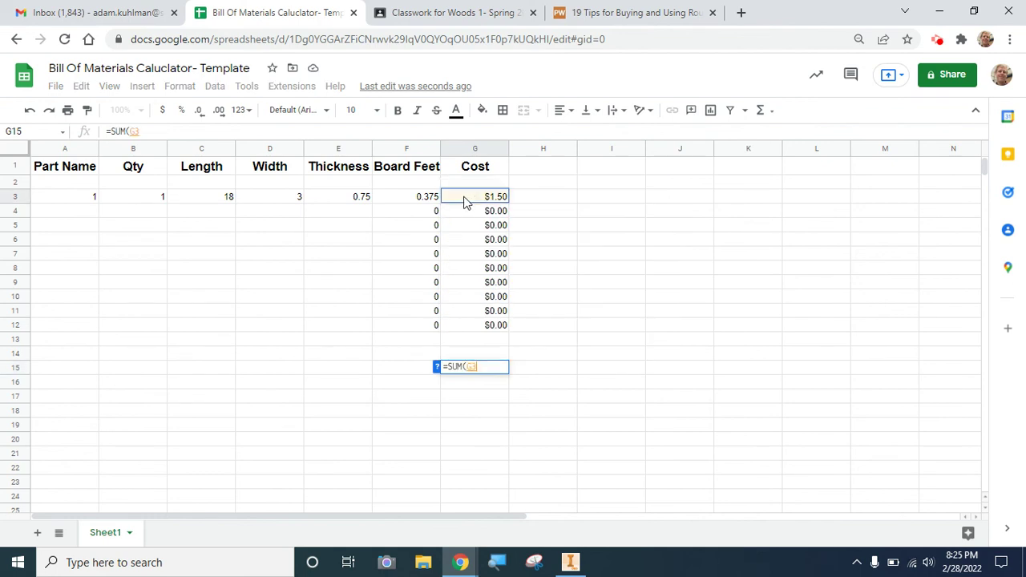
{"action": "left_click_drag", "start_coordinate": [463, 201], "coordinate": [471, 328]}
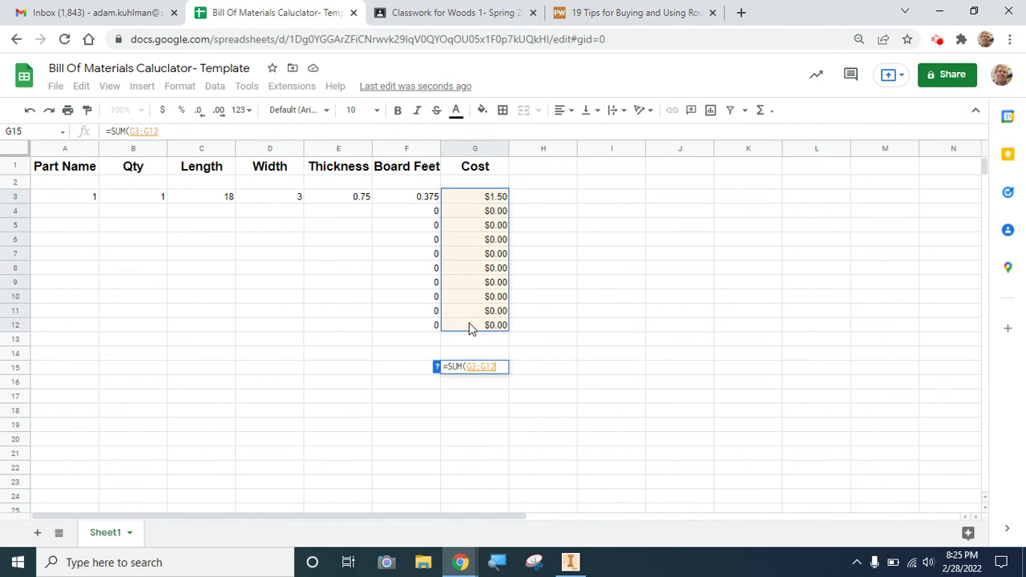
{"action": "key", "text": "Return"}
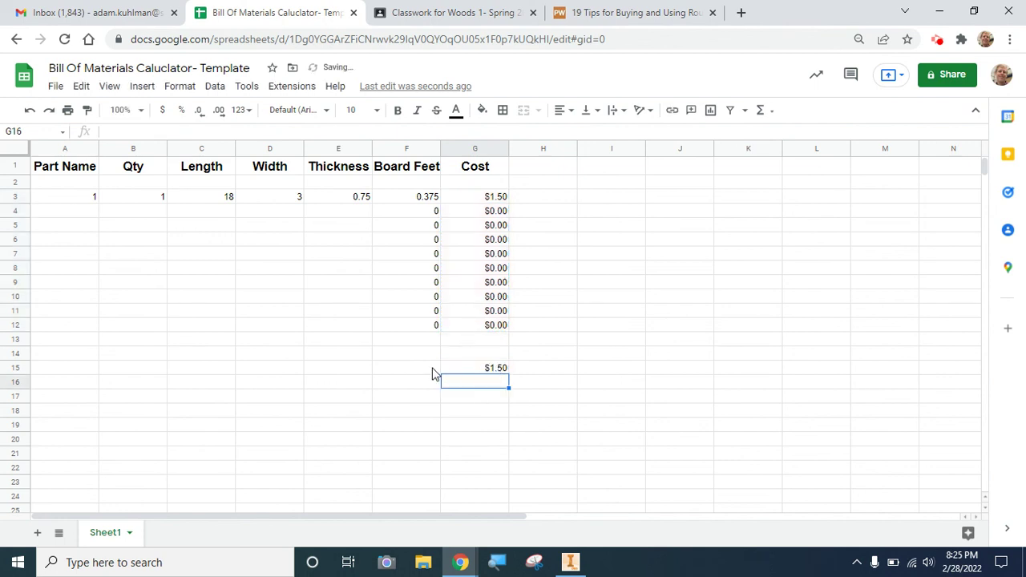
Label the total by entering Grand Total in F15, in bold and centered
{"action": "left_click", "coordinate": [393, 369]}
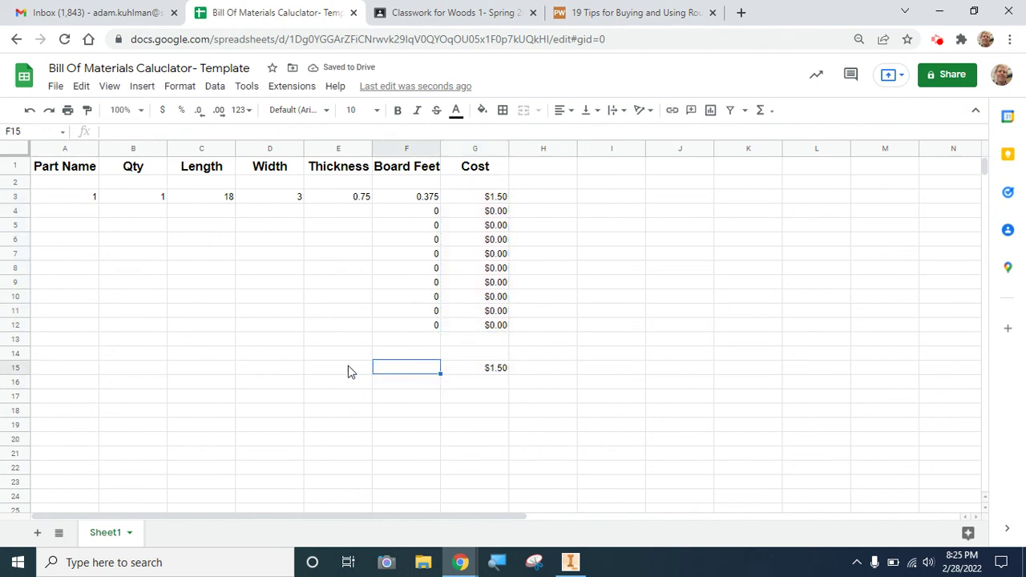
{"action": "type", "text": "Grand"}
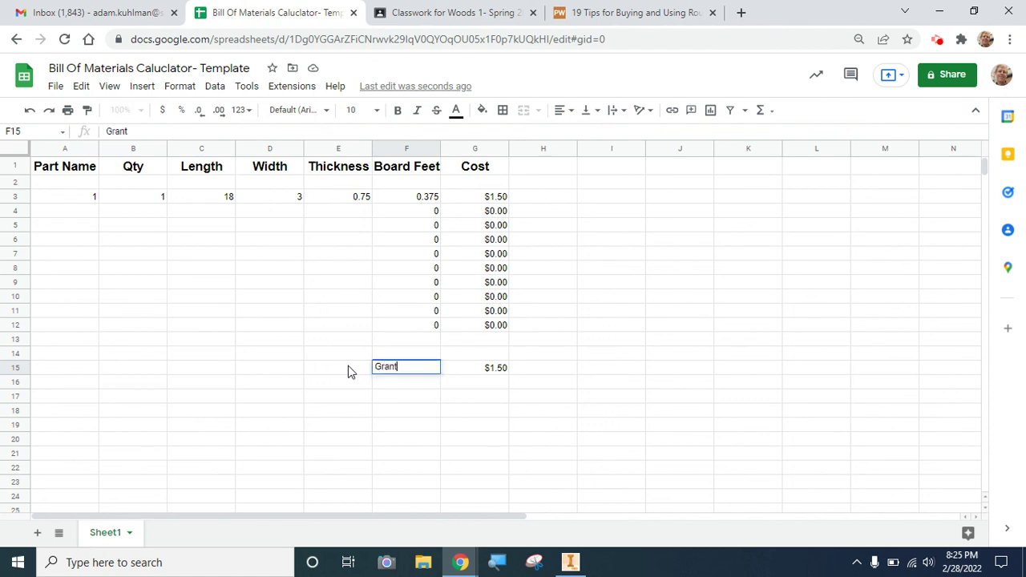
{"action": "type", "text": " Total"}
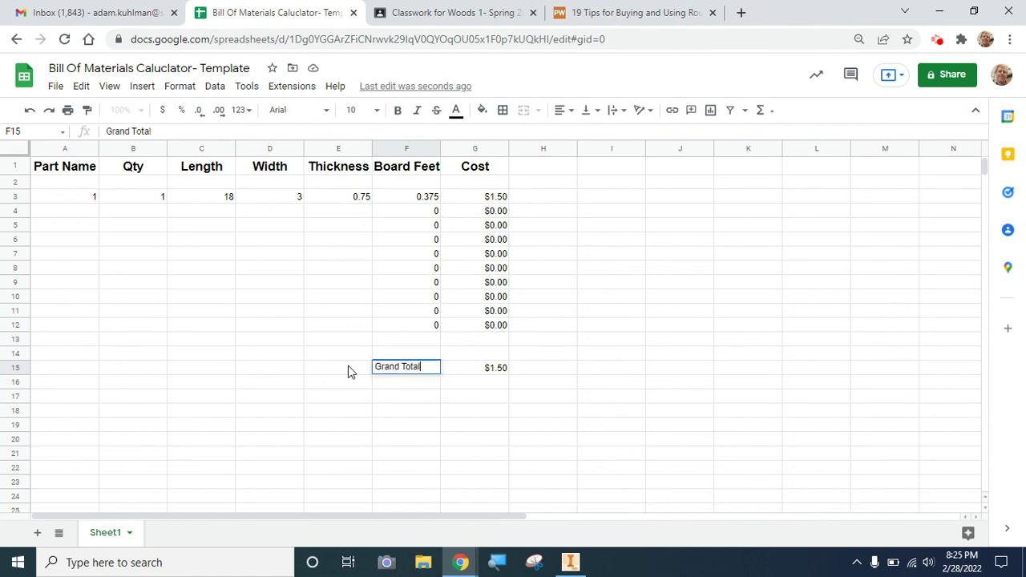
{"action": "left_click", "coordinate": [377, 110]}
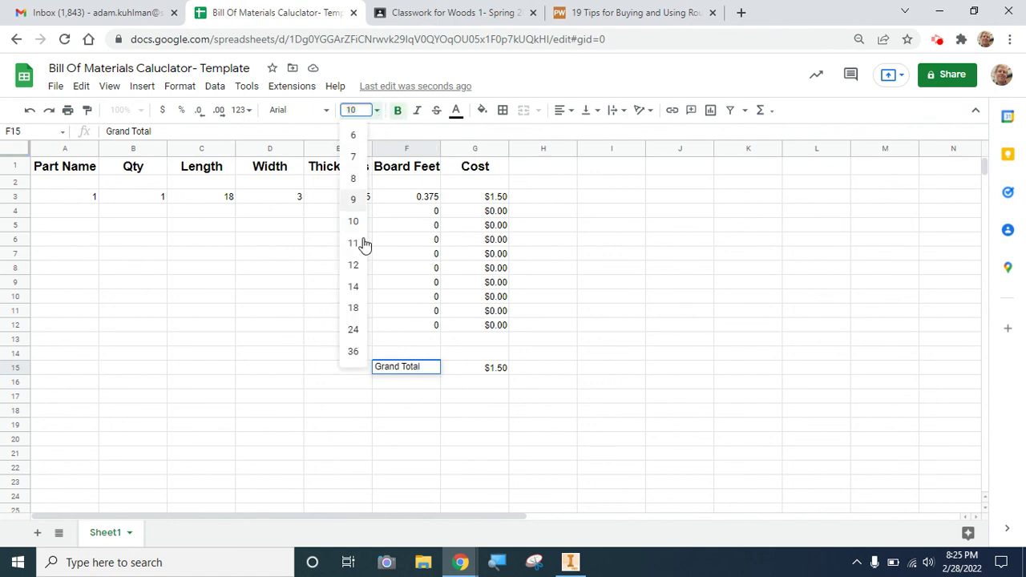
{"action": "left_click", "coordinate": [353, 287]}
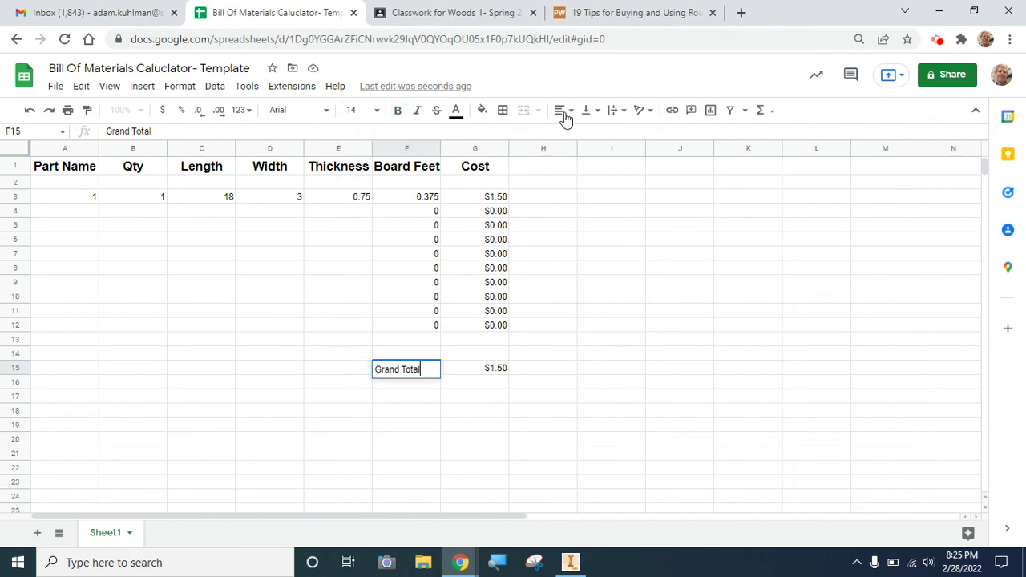
{"action": "left_click", "coordinate": [400, 109]}
{"action": "left_click_drag", "start_coordinate": [420, 369], "coordinate": [361, 374]}
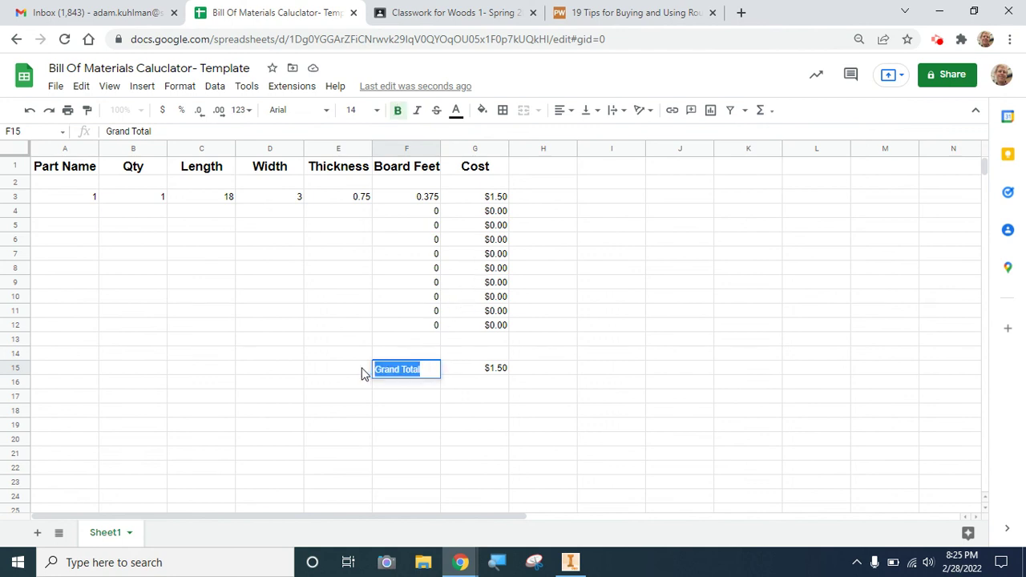
{"action": "left_click", "coordinate": [398, 109]}
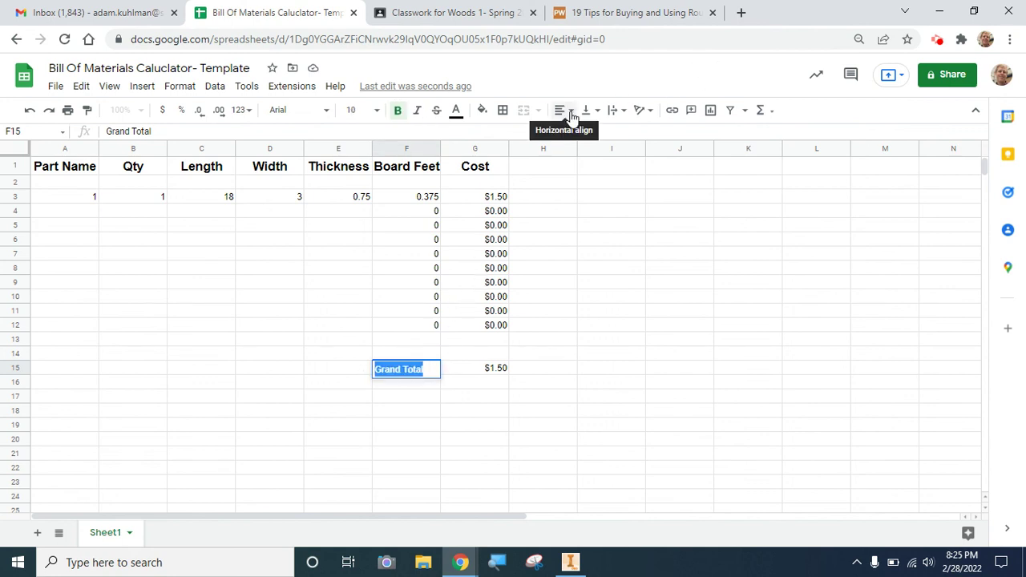
{"action": "left_click", "coordinate": [567, 110]}
{"action": "left_click", "coordinate": [577, 134]}
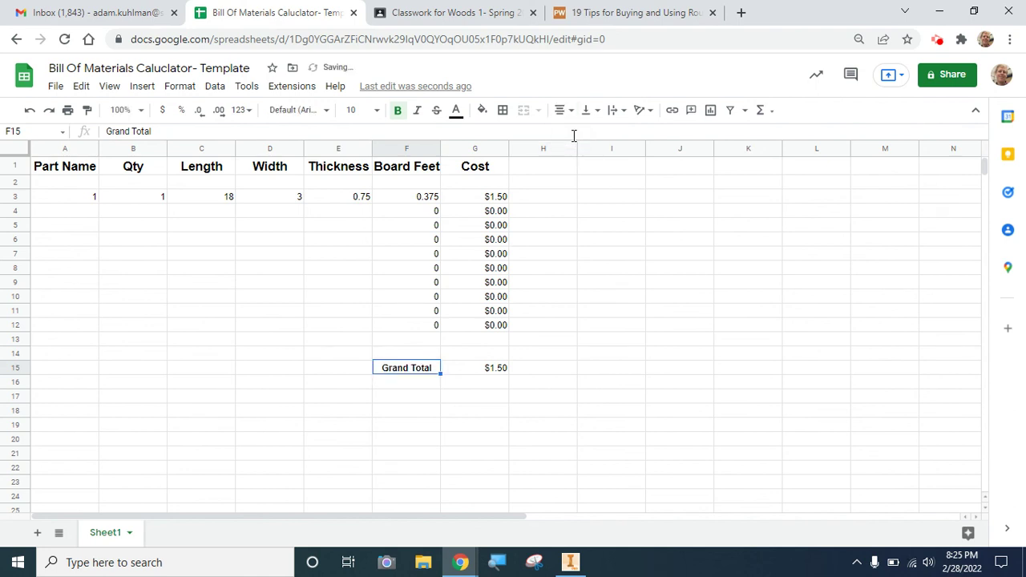
{"action": "left_click", "coordinate": [431, 411]}
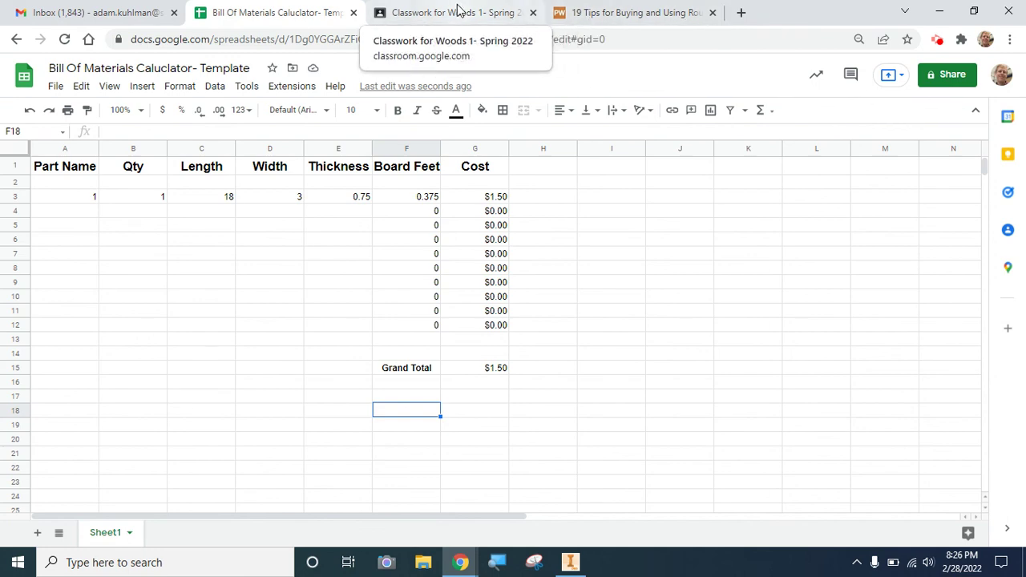
Switch to the Popular Woodworking article on buying and using rough lumber
{"action": "left_click", "coordinate": [639, 11]}
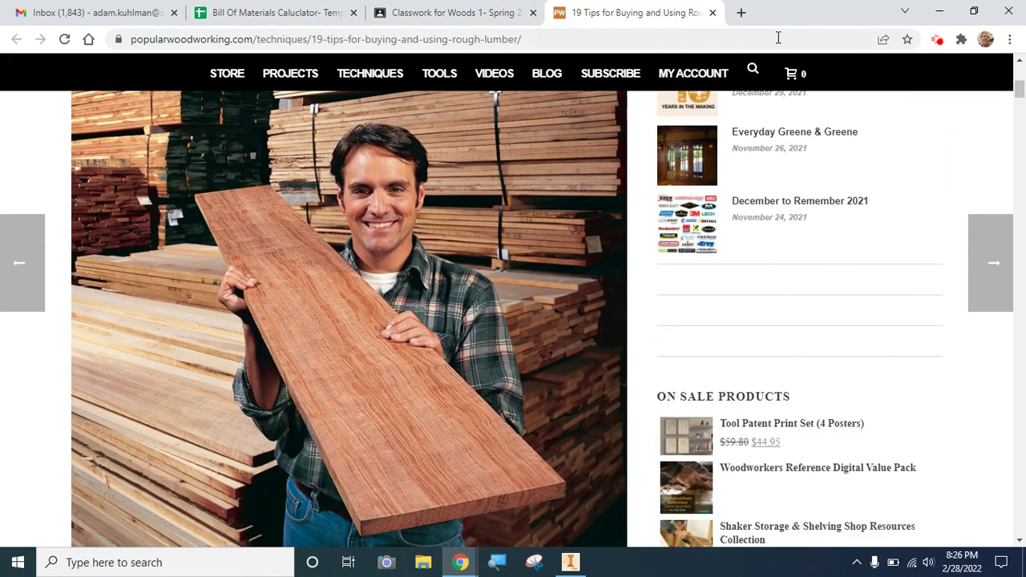